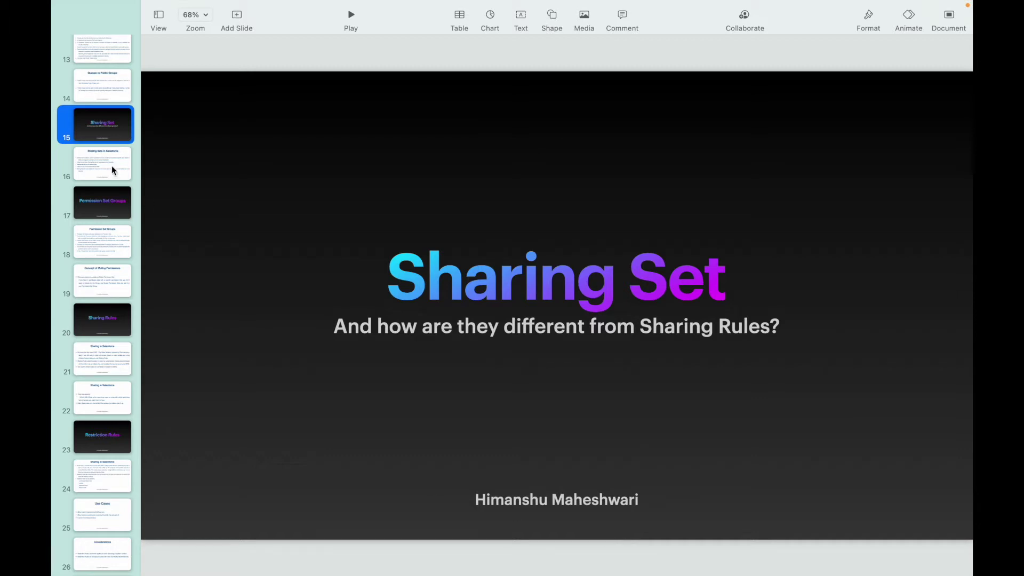
Show slide 16, 'Sharing Sets in Salesforce', on the Keynote canvas.
{"action": "left_click", "coordinate": [87, 166]}
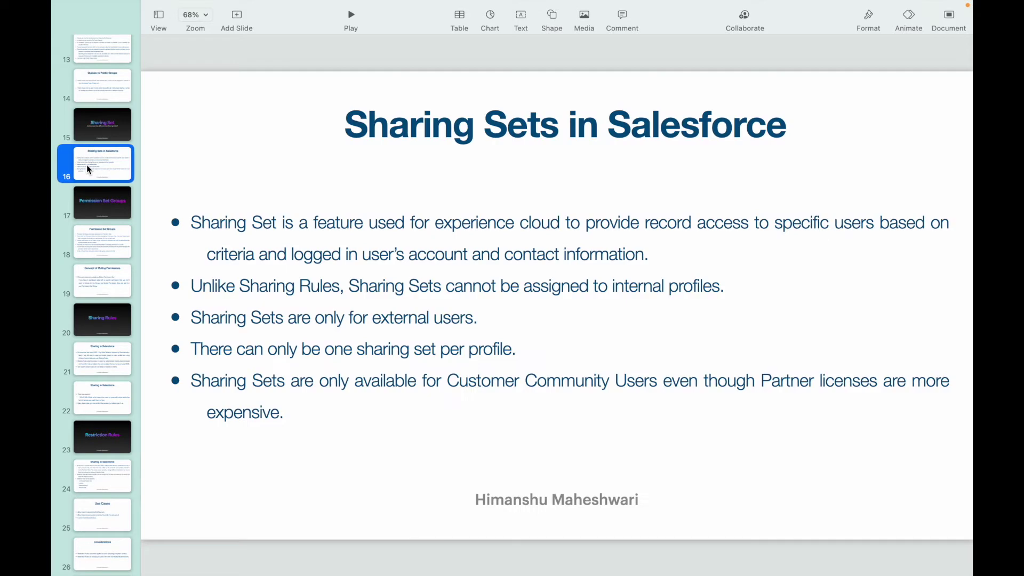
{"action": "left_click", "coordinate": [348, 223]}
{"action": "double_click", "coordinate": [352, 224]}
{"action": "left_click", "coordinate": [513, 224]}
{"action": "double_click", "coordinate": [659, 223]}
{"action": "left_click", "coordinate": [822, 223]}
{"action": "double_click", "coordinate": [823, 220]}
{"action": "double_click", "coordinate": [229, 256]}
{"action": "left_click", "coordinate": [307, 256]}
{"action": "double_click", "coordinate": [417, 256]}
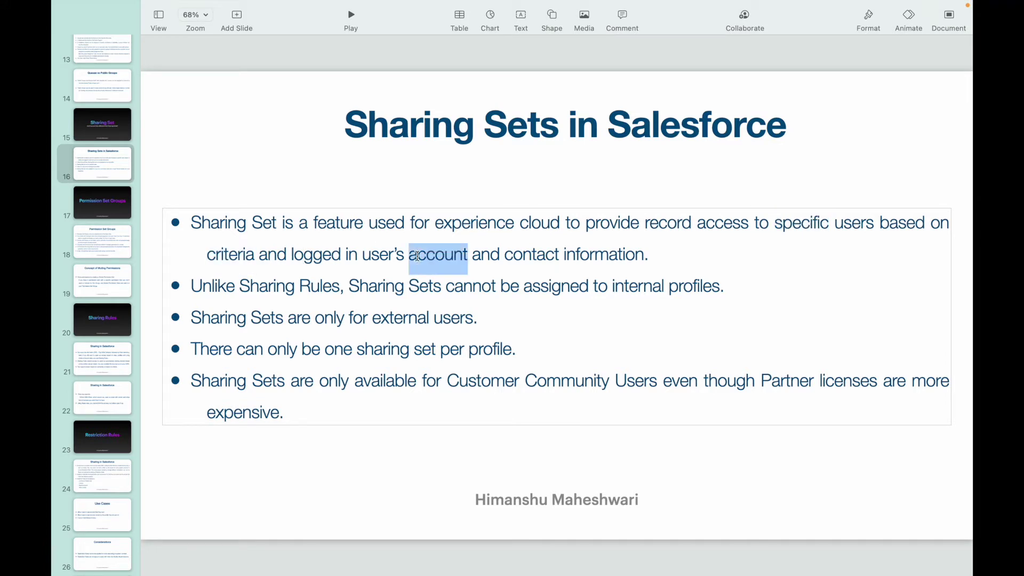
{"action": "double_click", "coordinate": [491, 256]}
{"action": "double_click", "coordinate": [524, 257]}
{"action": "left_click", "coordinate": [608, 256]}
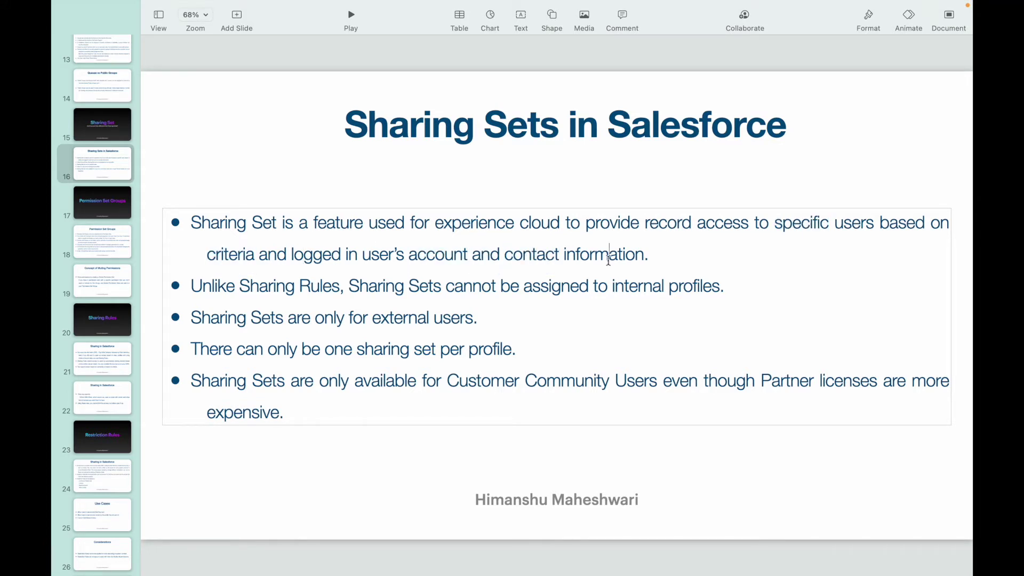
{"action": "left_click", "coordinate": [659, 260]}
{"action": "double_click", "coordinate": [541, 256]}
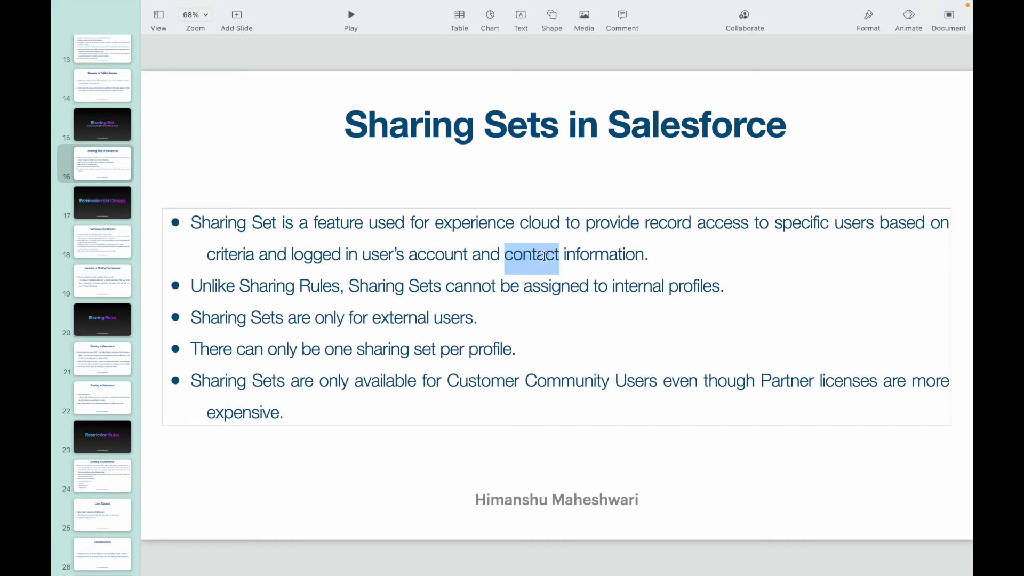
{"action": "left_click", "coordinate": [667, 259]}
{"action": "double_click", "coordinate": [435, 254]}
{"action": "double_click", "coordinate": [496, 254]}
{"action": "double_click", "coordinate": [534, 256]}
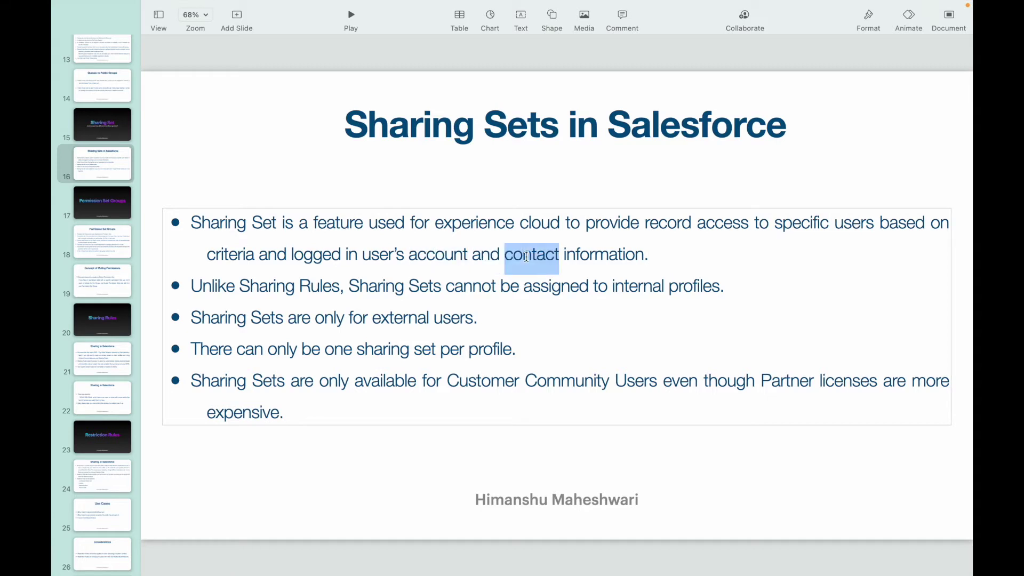
{"action": "double_click", "coordinate": [365, 256]}
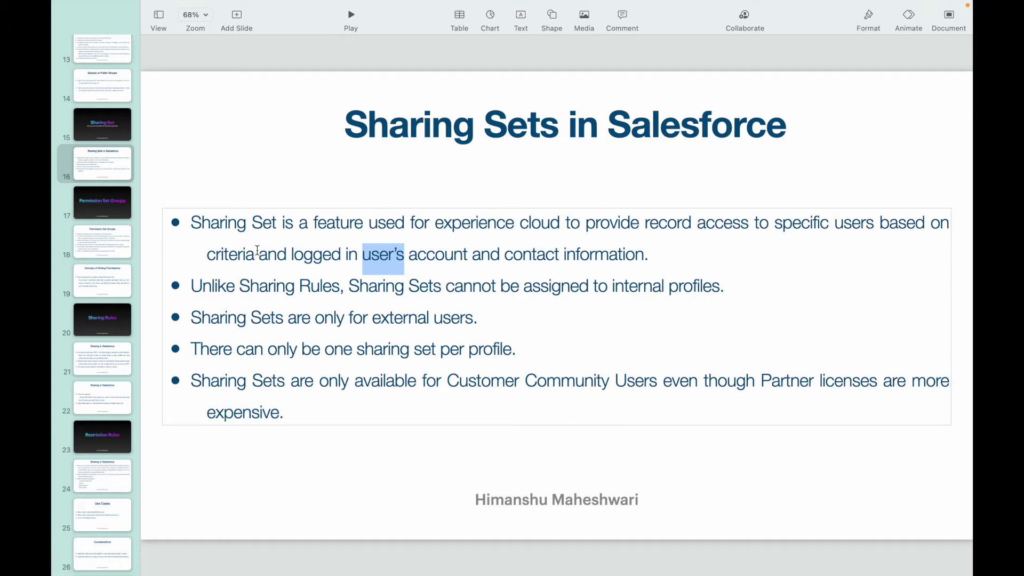
{"action": "double_click", "coordinate": [253, 285]}
{"action": "double_click", "coordinate": [326, 290]}
{"action": "left_click", "coordinate": [379, 288]}
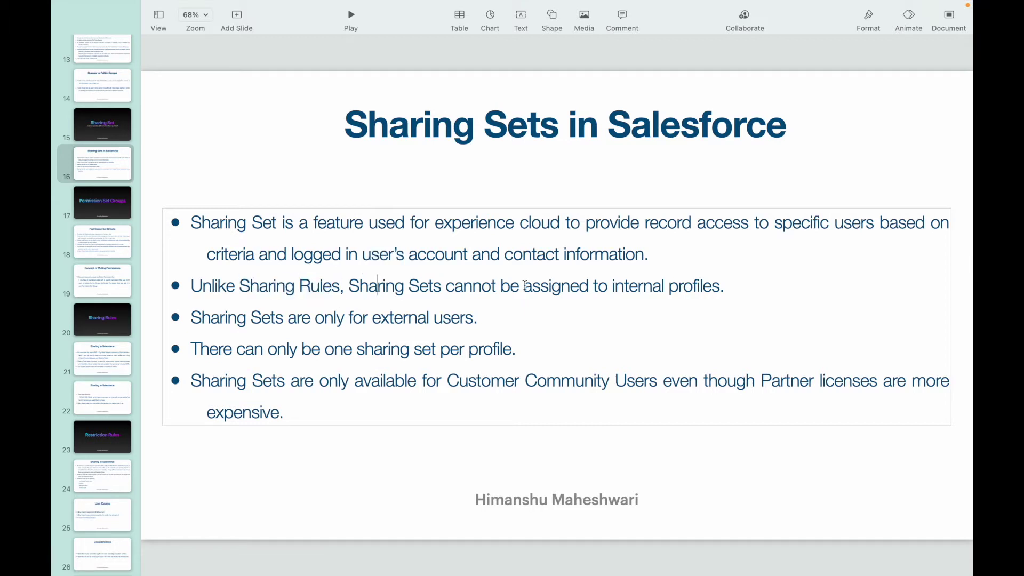
{"action": "double_click", "coordinate": [560, 286]}
{"action": "double_click", "coordinate": [646, 285]}
{"action": "left_click", "coordinate": [705, 285]}
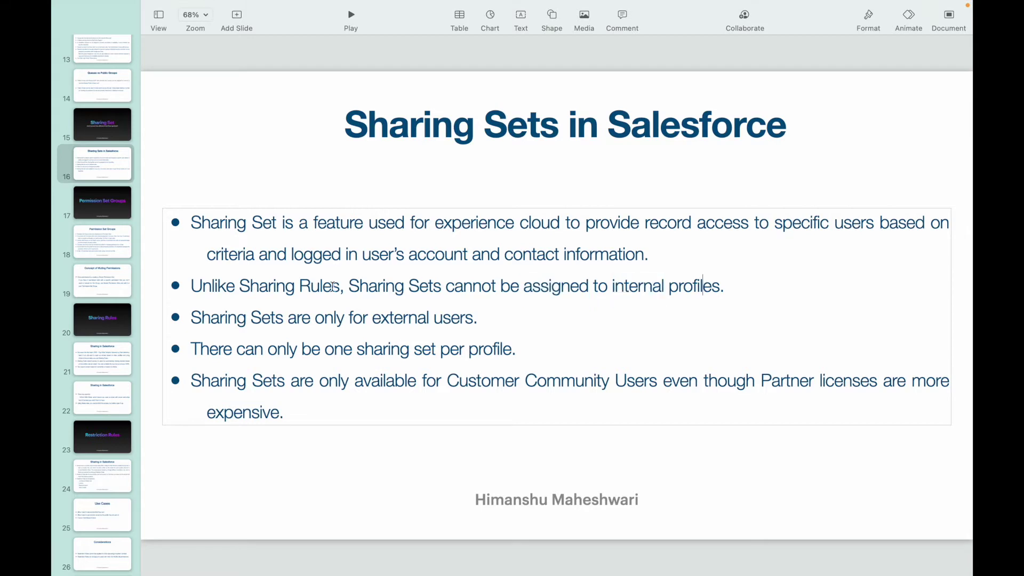
{"action": "left_click", "coordinate": [260, 286]}
{"action": "double_click", "coordinate": [262, 286]}
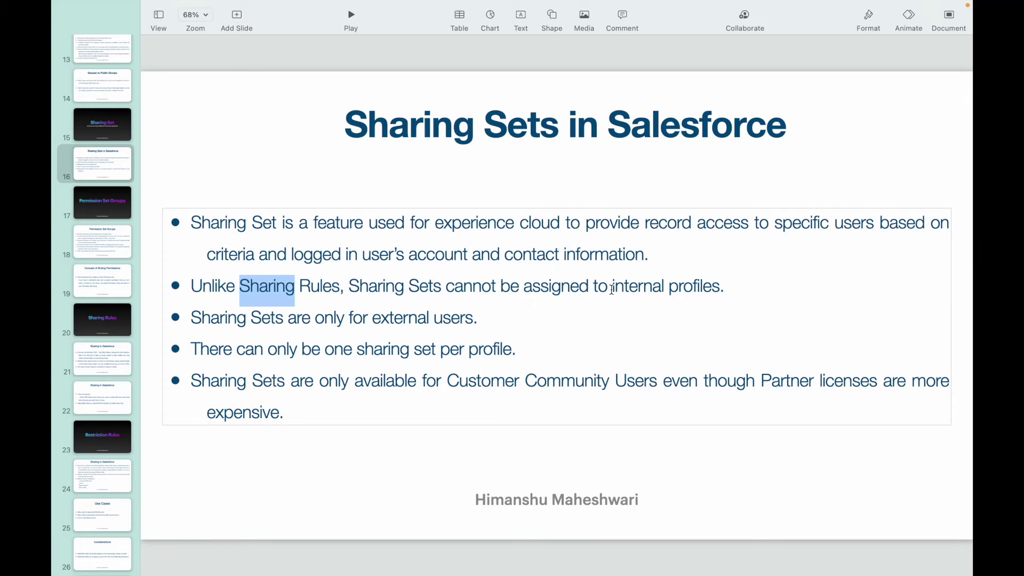
{"action": "double_click", "coordinate": [685, 286]}
{"action": "left_click", "coordinate": [741, 288]}
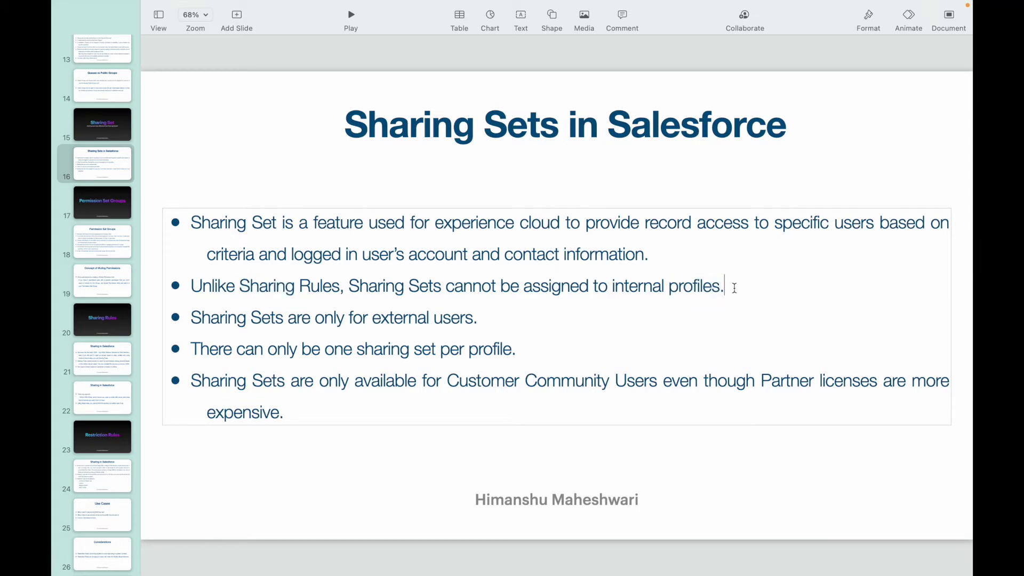
{"action": "double_click", "coordinate": [269, 286]}
{"action": "left_click", "coordinate": [321, 286]}
{"action": "triple_click", "coordinate": [321, 286]}
{"action": "double_click", "coordinate": [378, 287]}
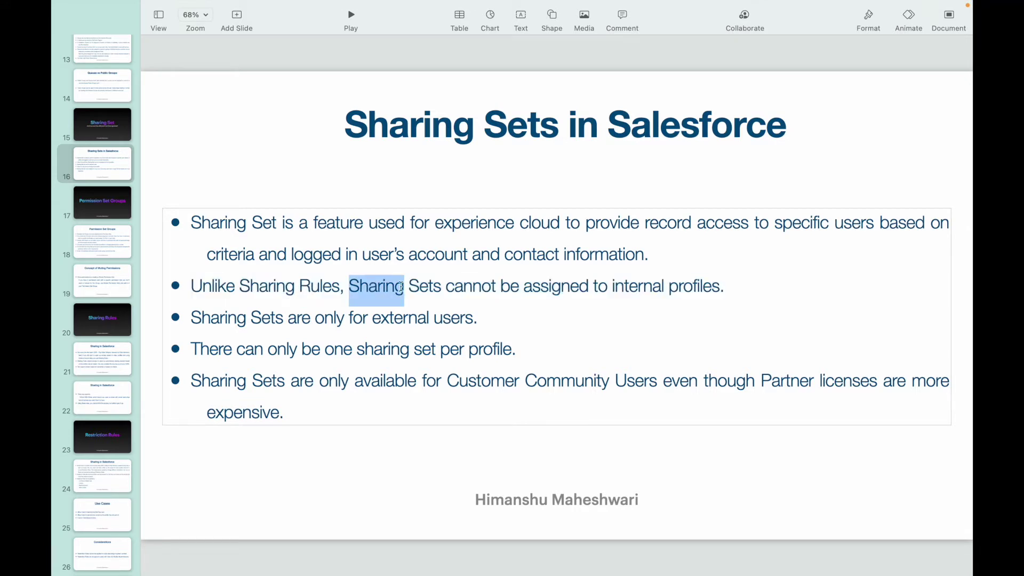
{"action": "double_click", "coordinate": [422, 287]}
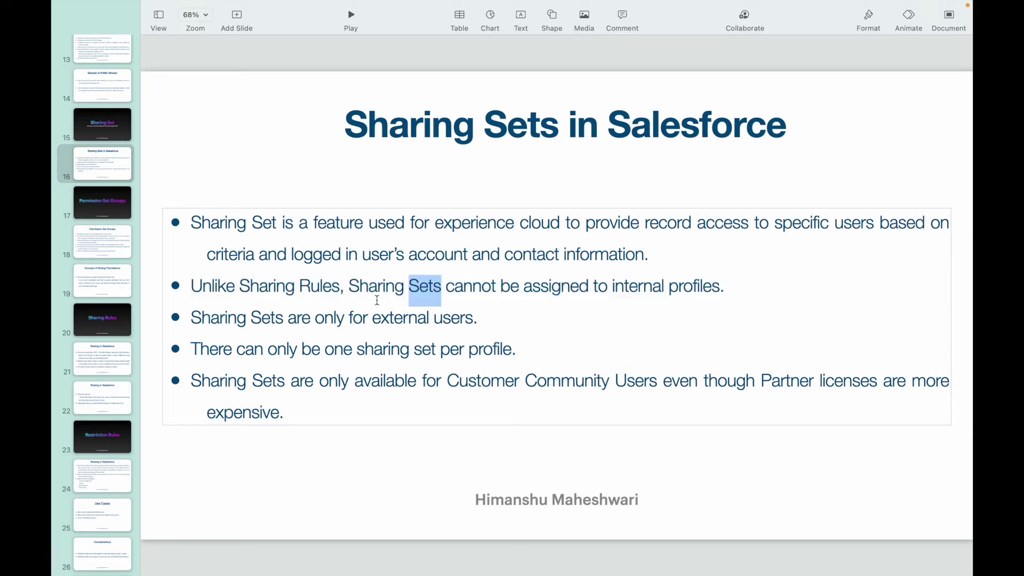
{"action": "double_click", "coordinate": [395, 319]}
{"action": "double_click", "coordinate": [444, 320]}
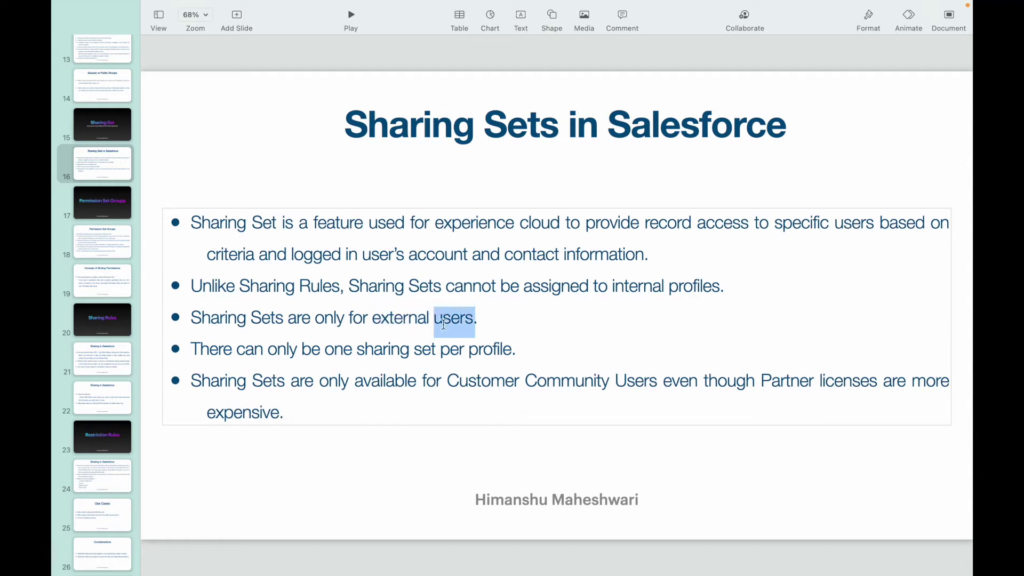
{"action": "left_click", "coordinate": [480, 323]}
{"action": "left_click_drag", "start_coordinate": [255, 350], "coordinate": [361, 345]}
{"action": "double_click", "coordinate": [430, 351]}
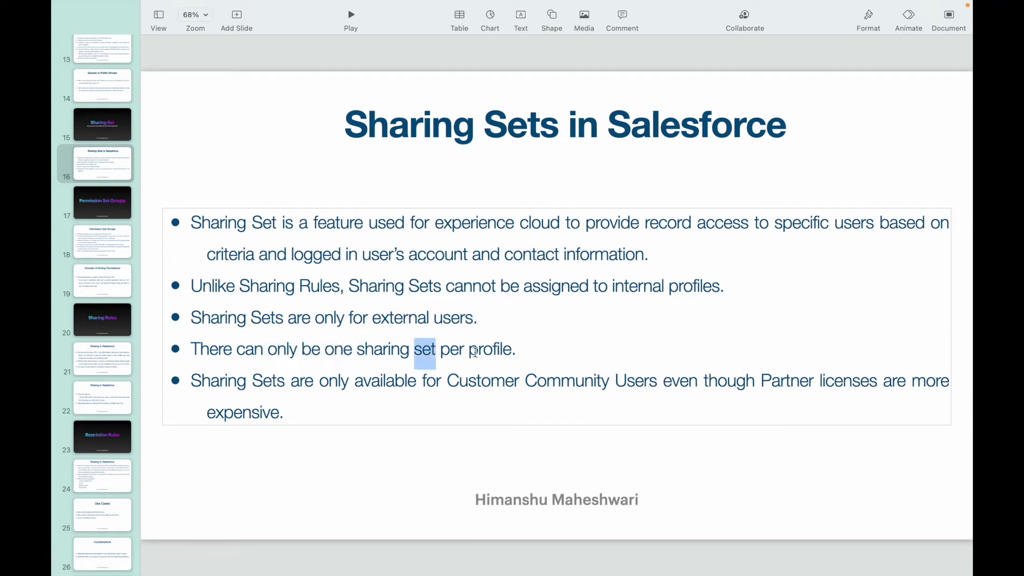
{"action": "double_click", "coordinate": [382, 351]}
{"action": "left_click", "coordinate": [451, 350]}
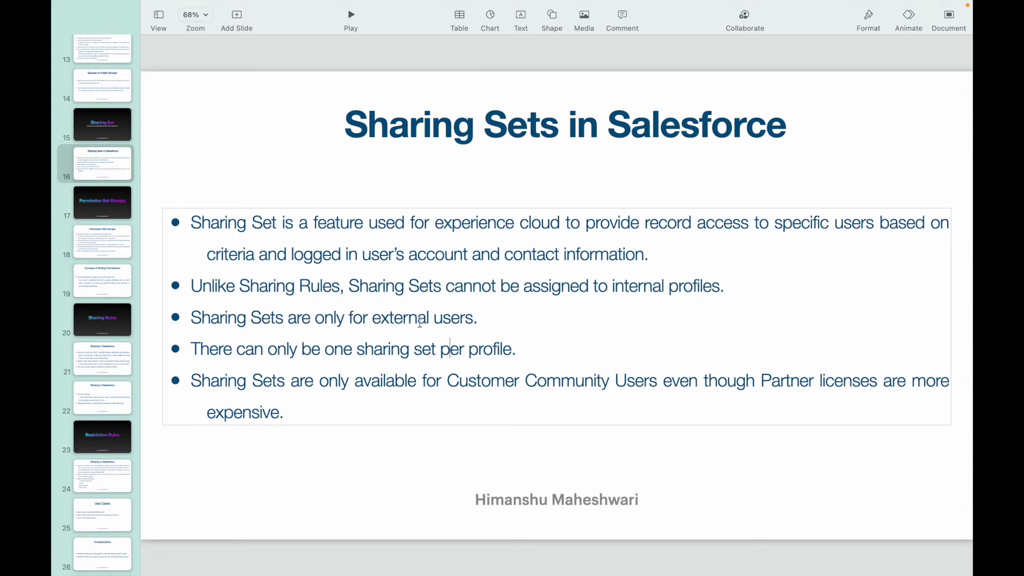
{"action": "double_click", "coordinate": [385, 349]}
{"action": "double_click", "coordinate": [498, 350]}
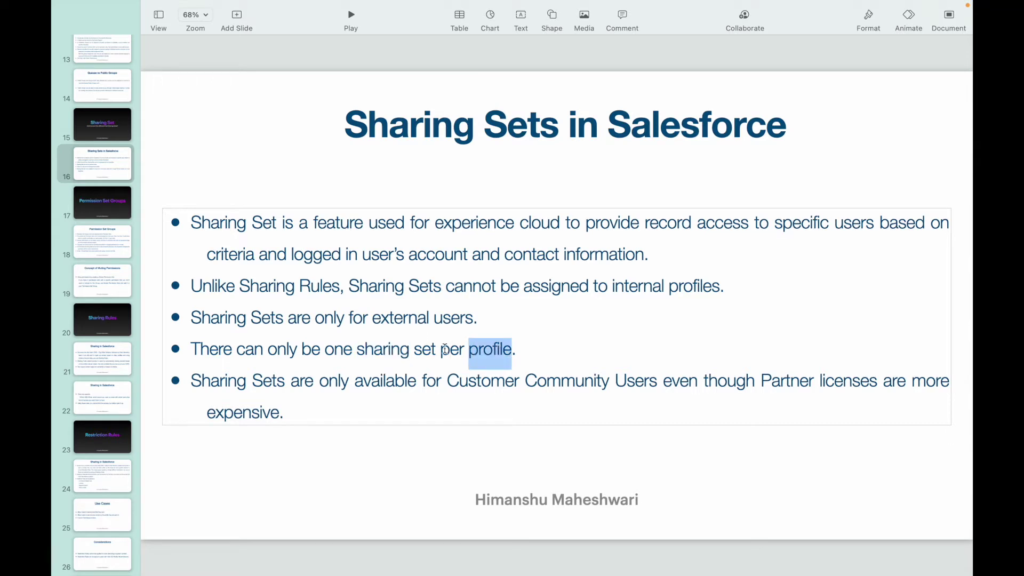
{"action": "double_click", "coordinate": [276, 385]}
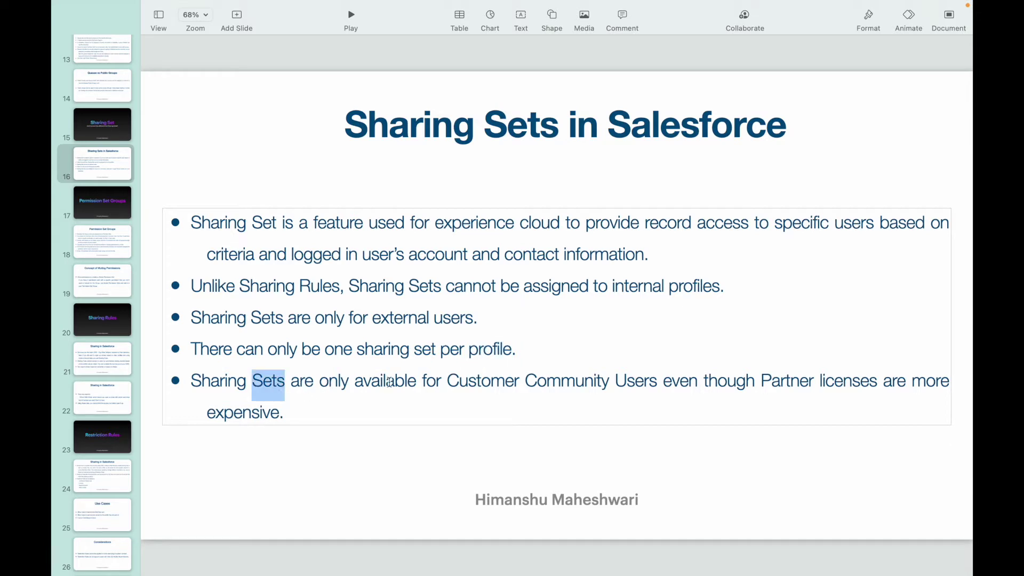
{"action": "double_click", "coordinate": [477, 382]}
{"action": "double_click", "coordinate": [546, 381]}
{"action": "left_click", "coordinate": [614, 381]}
{"action": "double_click", "coordinate": [783, 380]}
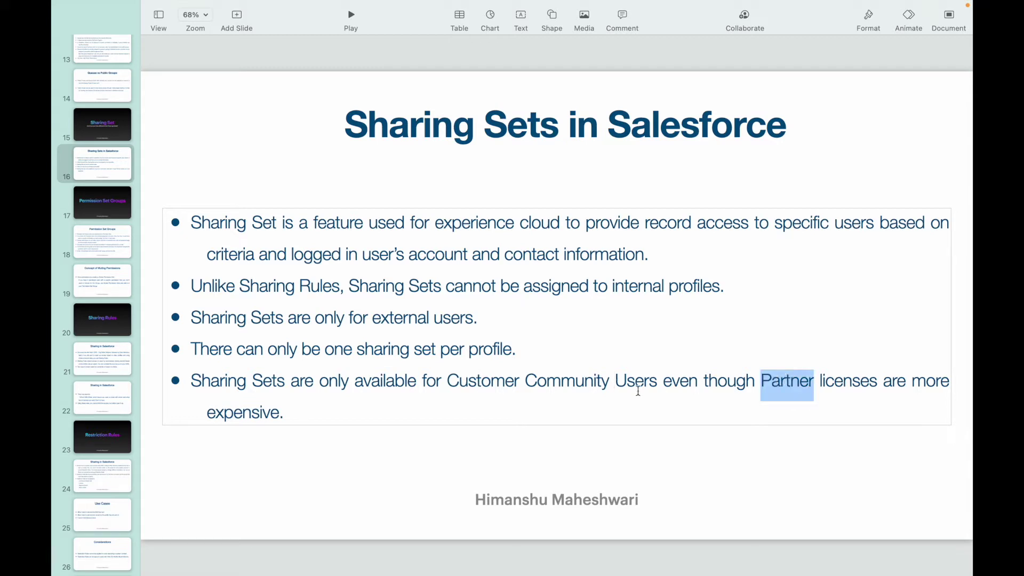
{"action": "left_click", "coordinate": [496, 415]}
{"action": "double_click", "coordinate": [786, 380]}
{"action": "left_click_drag", "start_coordinate": [610, 382], "coordinate": [449, 382]}
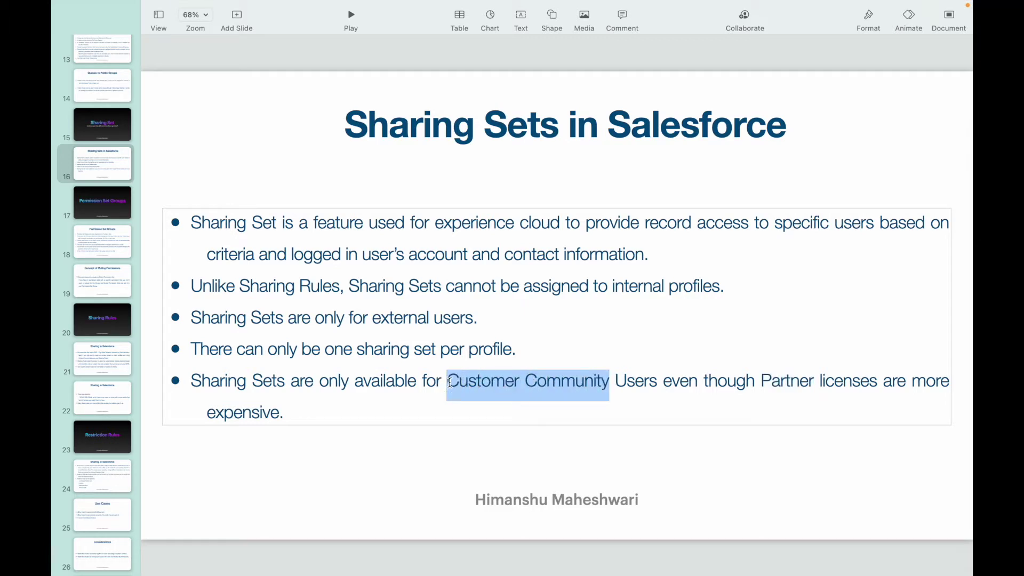
{"action": "left_click", "coordinate": [393, 405]}
{"action": "double_click", "coordinate": [609, 382]}
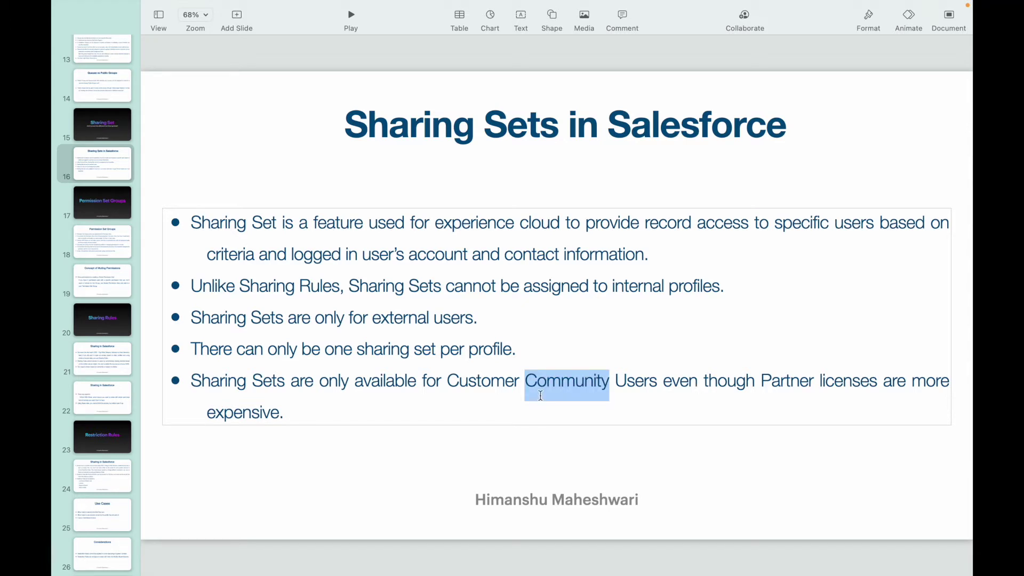
{"action": "left_click", "coordinate": [474, 415]}
{"action": "double_click", "coordinate": [372, 381]}
{"action": "left_click", "coordinate": [482, 382]}
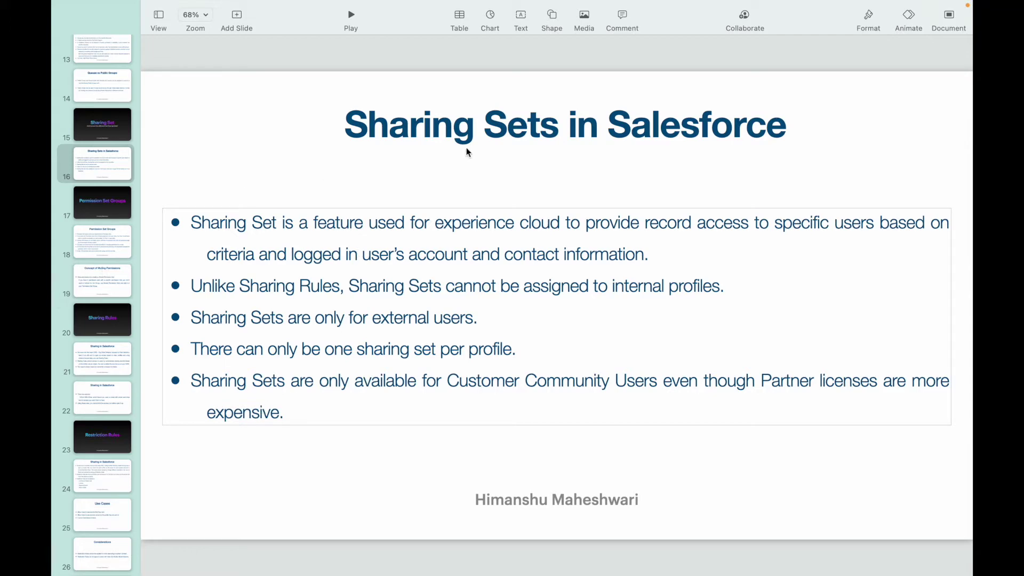
{"action": "key", "text": "ctrl+Up"}
Open Salesforce Setup in a new tab from the Opportunities page.
{"action": "left_click", "coordinate": [546, 38]}
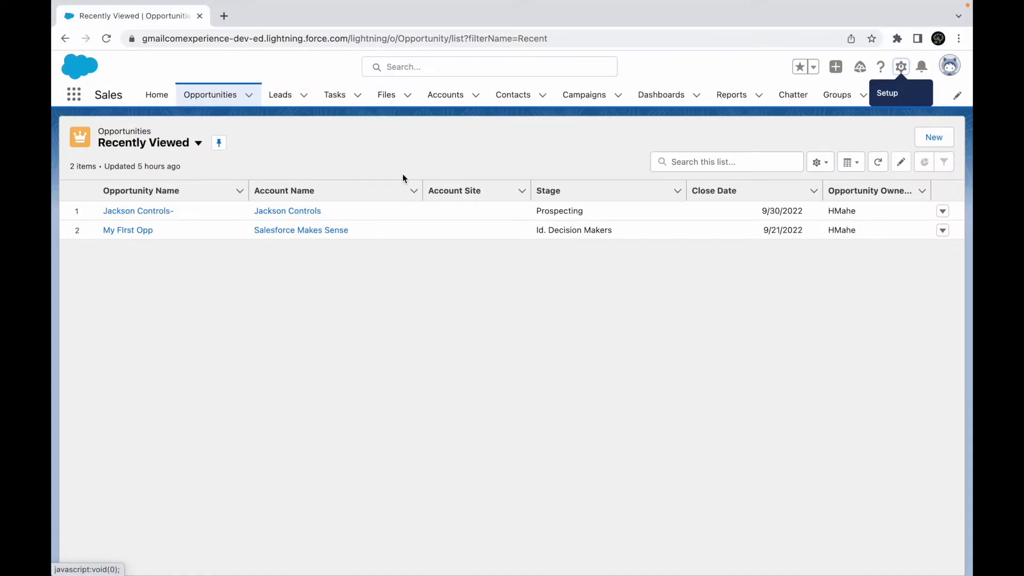
{"action": "left_click", "coordinate": [901, 66]}
{"action": "left_click", "coordinate": [856, 119]}
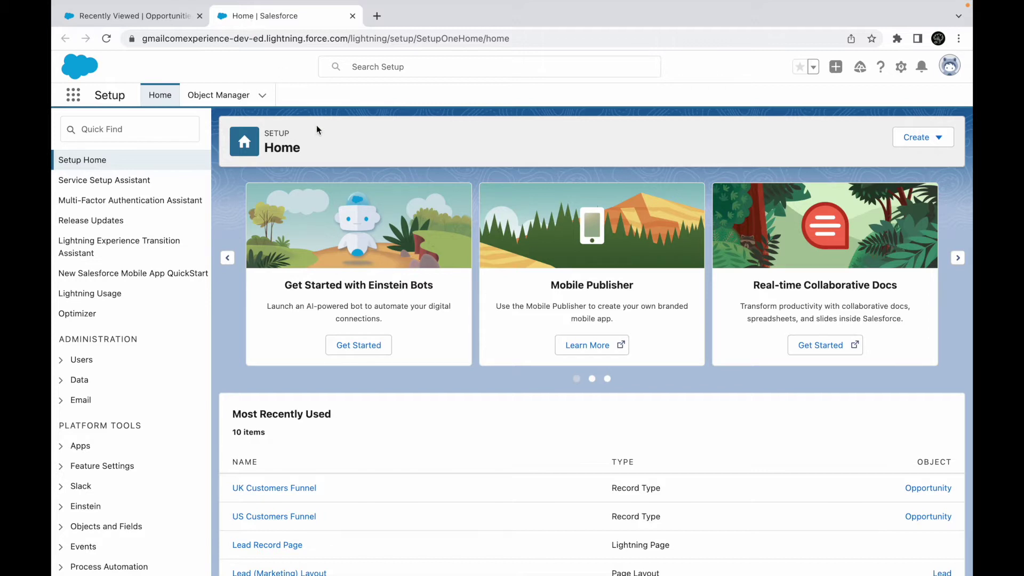
Search Setup for 'digital experie' and open the Digital Experiences Settings page.
{"action": "left_click", "coordinate": [124, 134]}
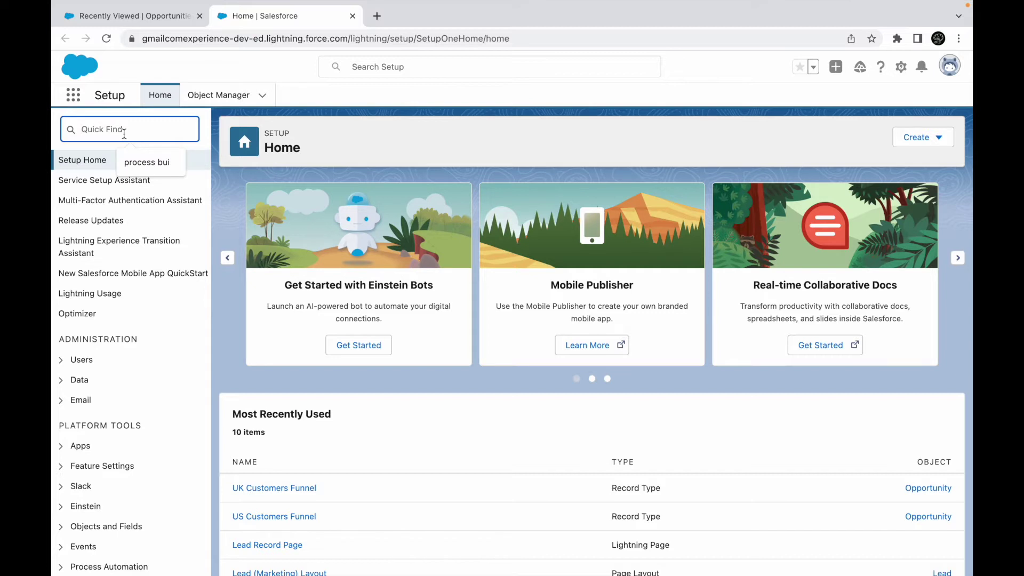
{"action": "left_click", "coordinate": [256, 77]}
{"action": "left_click", "coordinate": [141, 122]}
{"action": "type", "text": "digital e"}
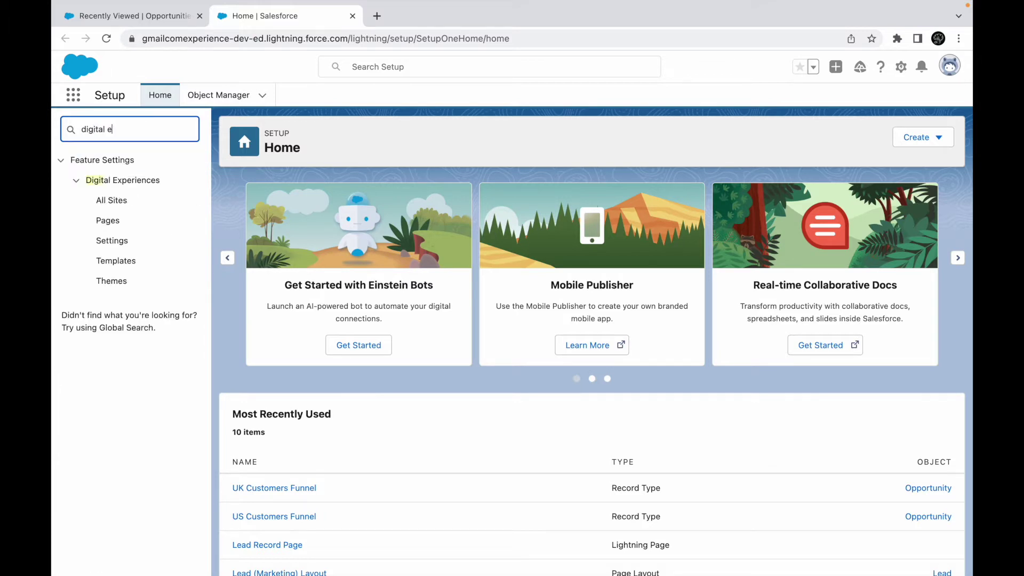
{"action": "type", "text": "xperie"}
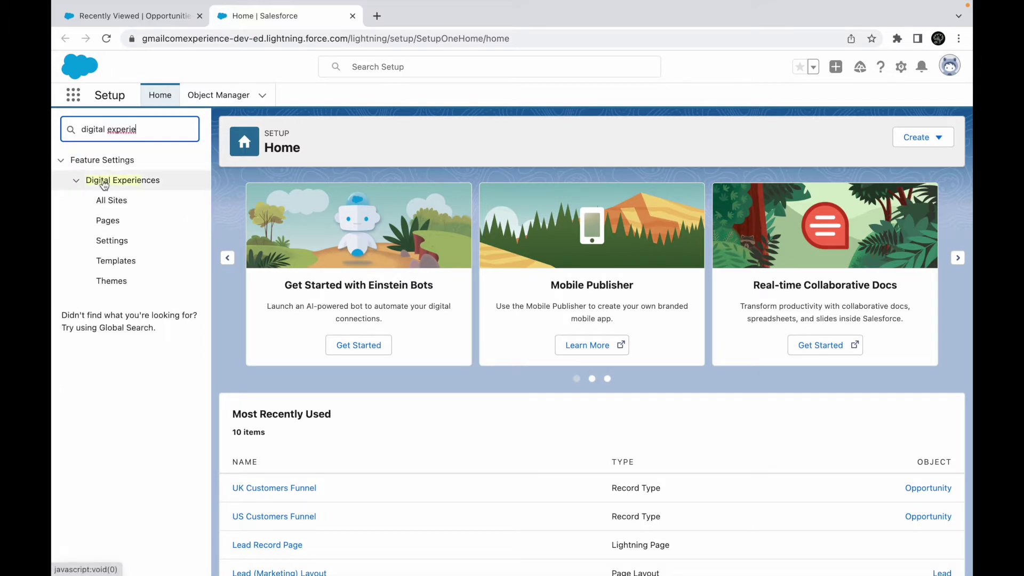
{"action": "left_click", "coordinate": [105, 245]}
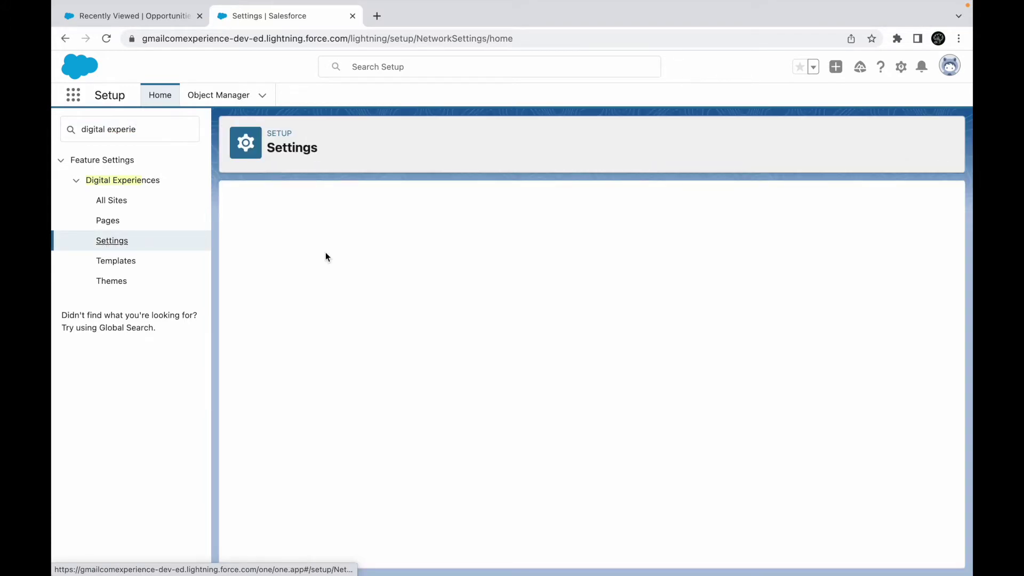
Scroll to the Sharing Sets section and highlight its empty 'no sharing sets' message.
{"action": "scroll", "coordinate": [417, 360], "scroll_direction": "down", "scroll_amount": 5}
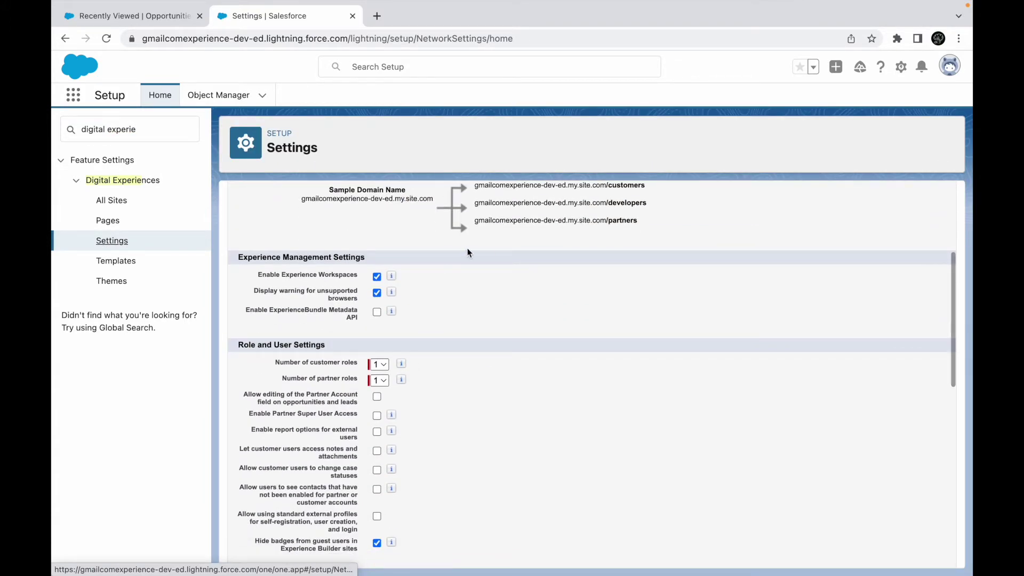
{"action": "scroll", "coordinate": [468, 249], "scroll_direction": "down", "scroll_amount": 3}
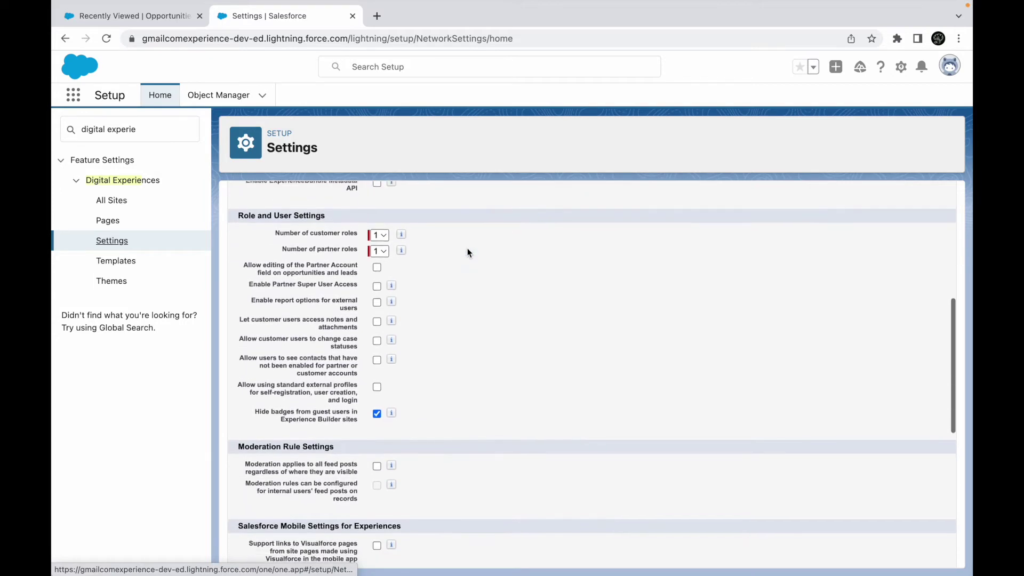
{"action": "scroll", "coordinate": [468, 248], "scroll_direction": "down", "scroll_amount": 3}
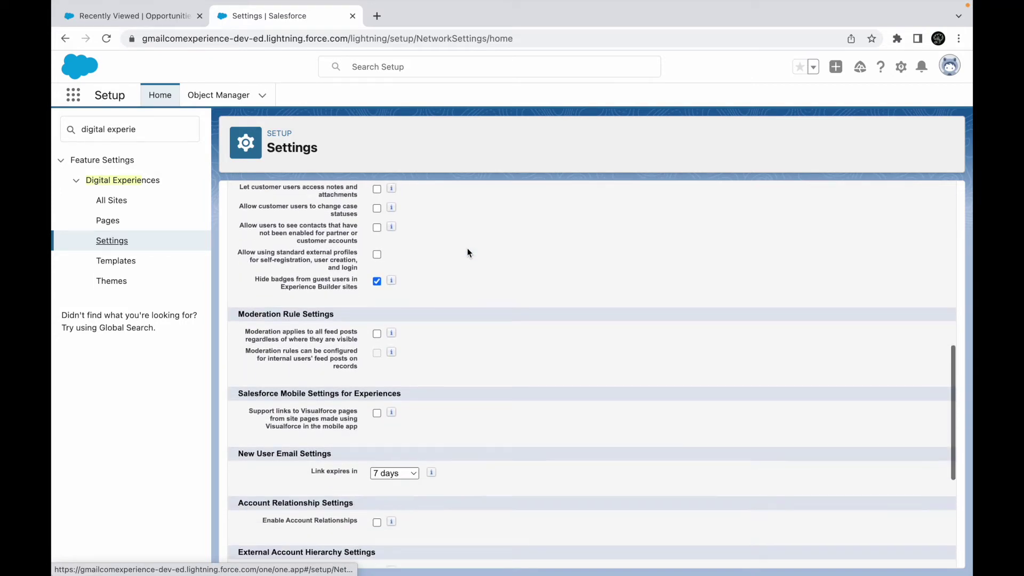
{"action": "scroll", "coordinate": [467, 248], "scroll_direction": "down", "scroll_amount": 4}
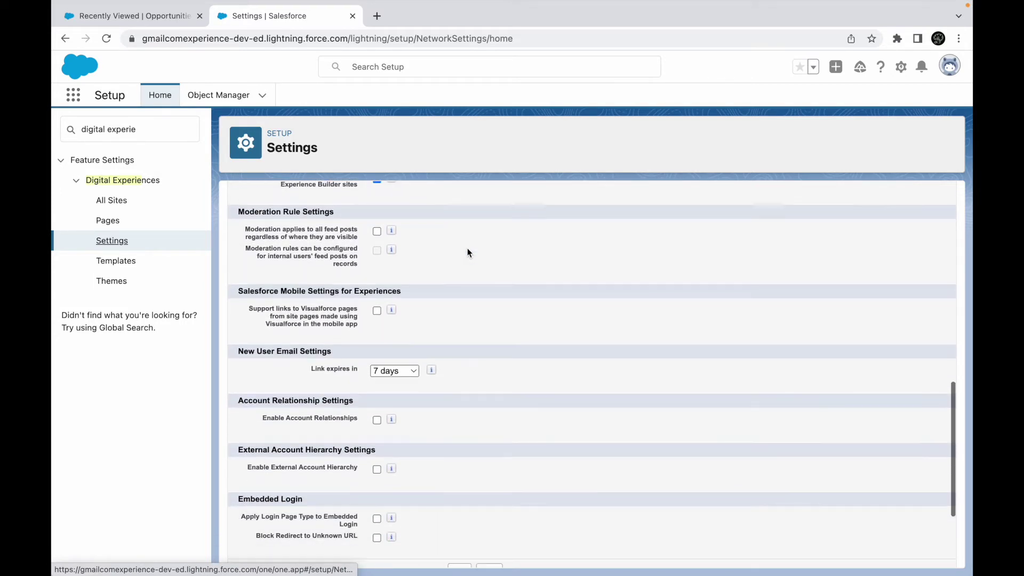
{"action": "scroll", "coordinate": [453, 366], "scroll_direction": "down", "scroll_amount": 1}
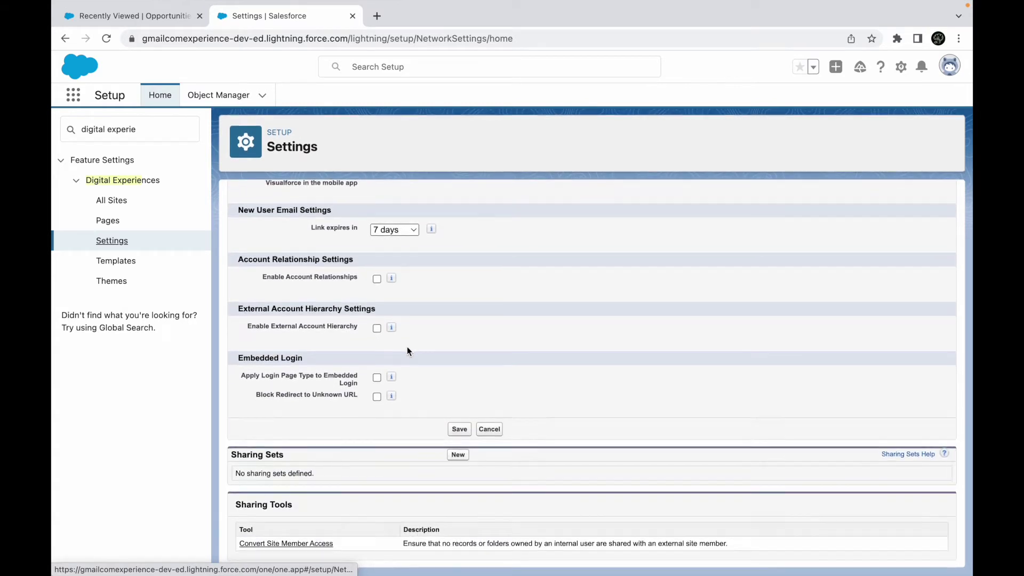
{"action": "left_click", "coordinate": [285, 462]}
{"action": "left_click_drag", "start_coordinate": [285, 462], "coordinate": [212, 453]}
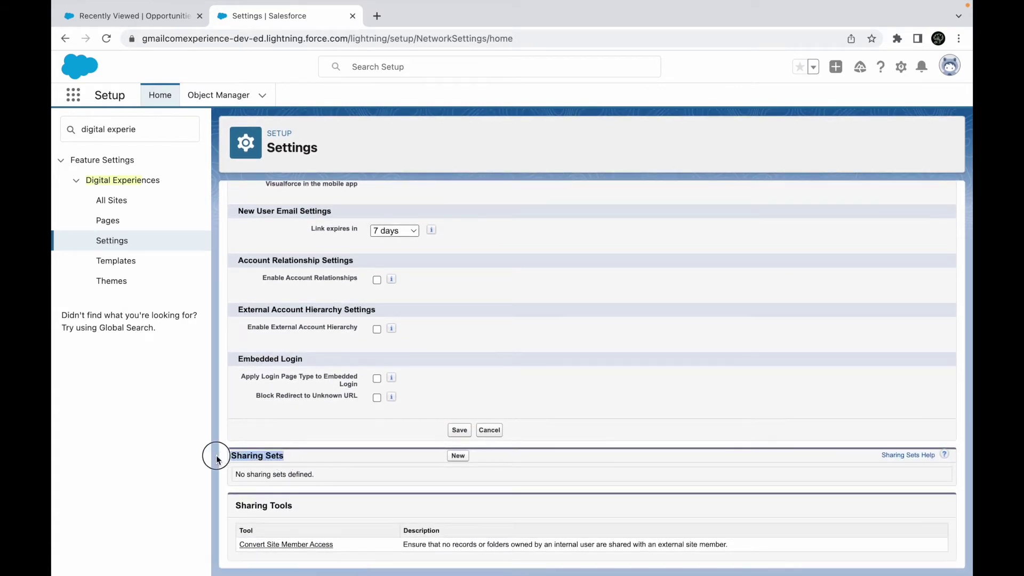
{"action": "left_click", "coordinate": [321, 480]}
{"action": "left_click_drag", "start_coordinate": [319, 478], "coordinate": [228, 480]}
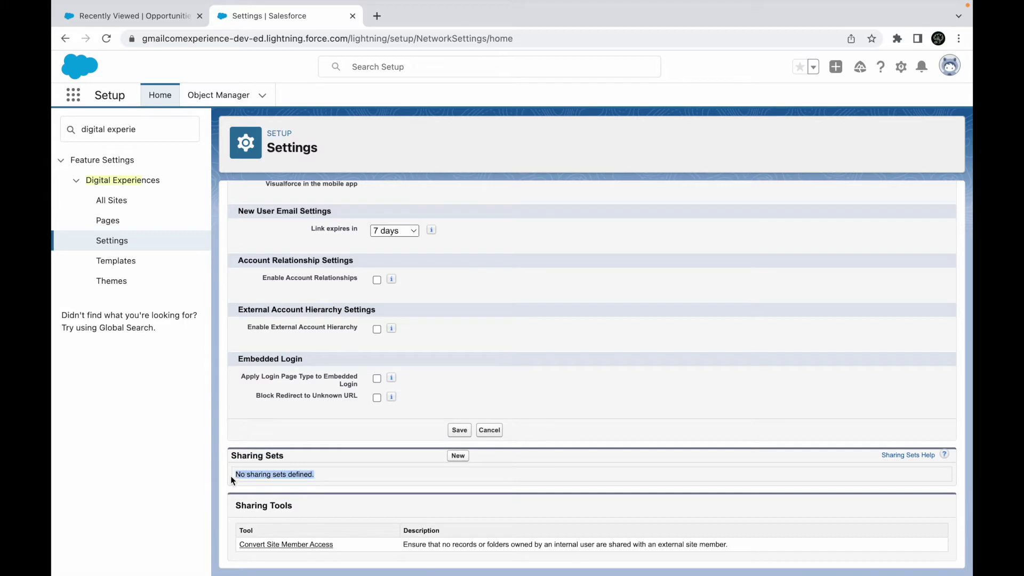
{"action": "left_click", "coordinate": [346, 485]}
Start a new sharing set labelled 'Sharing Set for Quality Users'.
{"action": "left_click", "coordinate": [461, 458]}
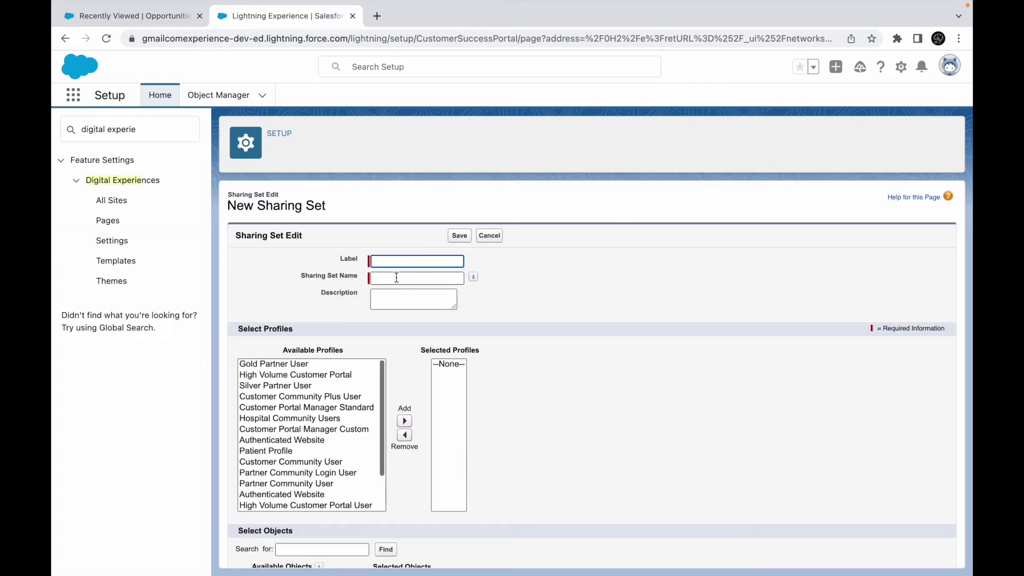
{"action": "left_click", "coordinate": [394, 260]}
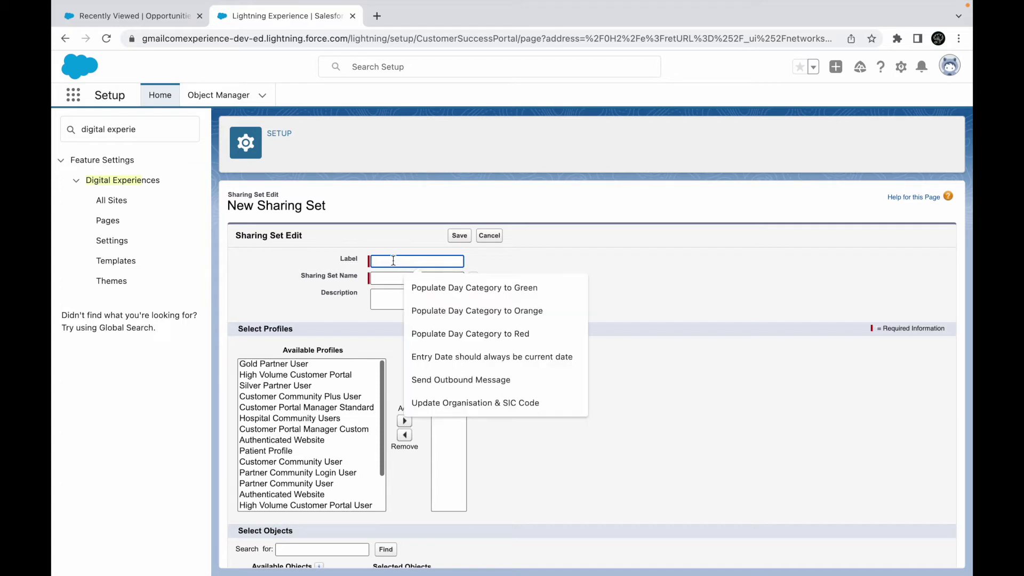
{"action": "left_click", "coordinate": [512, 265]}
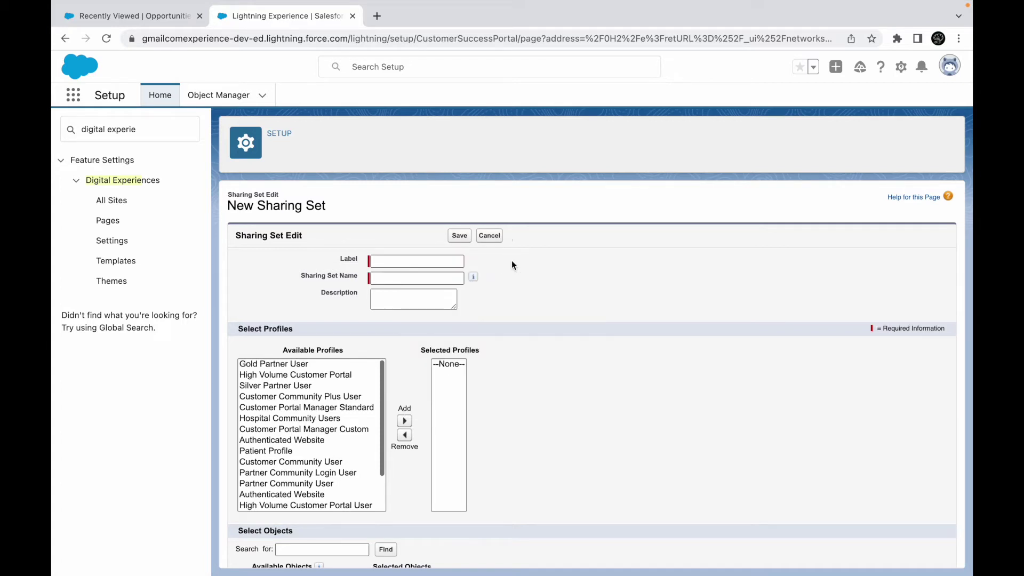
{"action": "left_click", "coordinate": [419, 263]}
{"action": "type", "text": "Sharing Set for "}
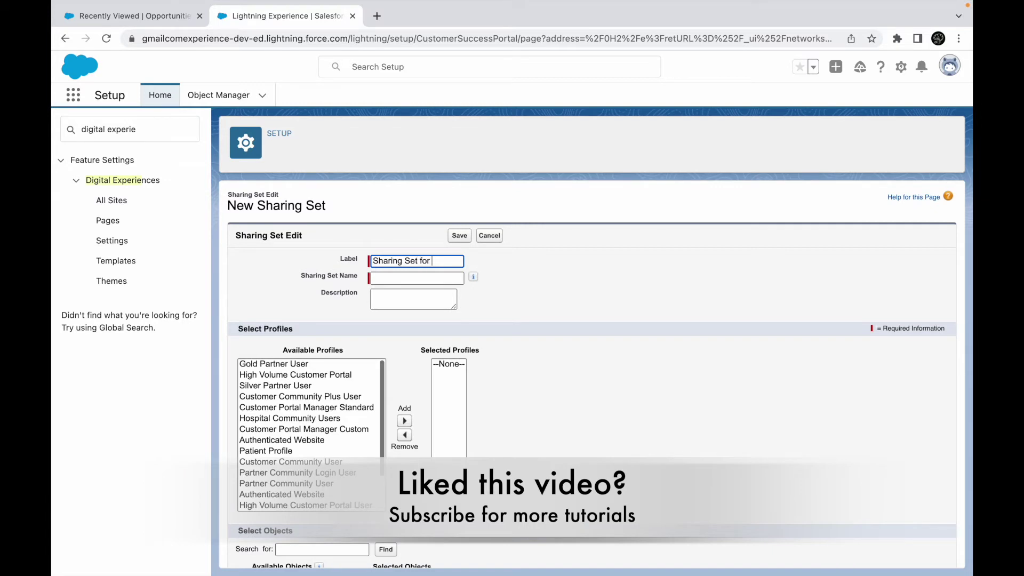
{"action": "type", "text": "Quality Users"}
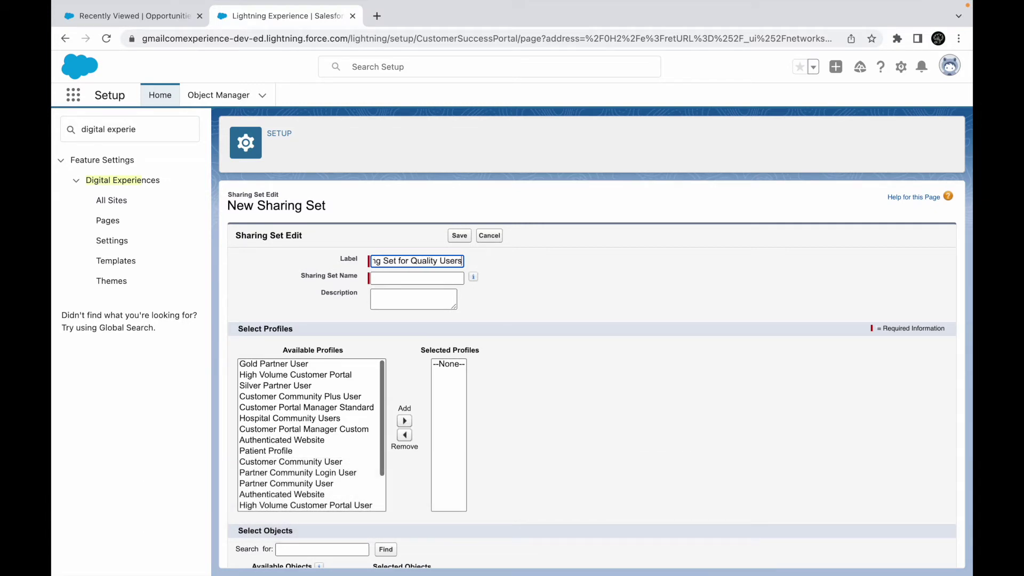
{"action": "key", "text": "Tab"}
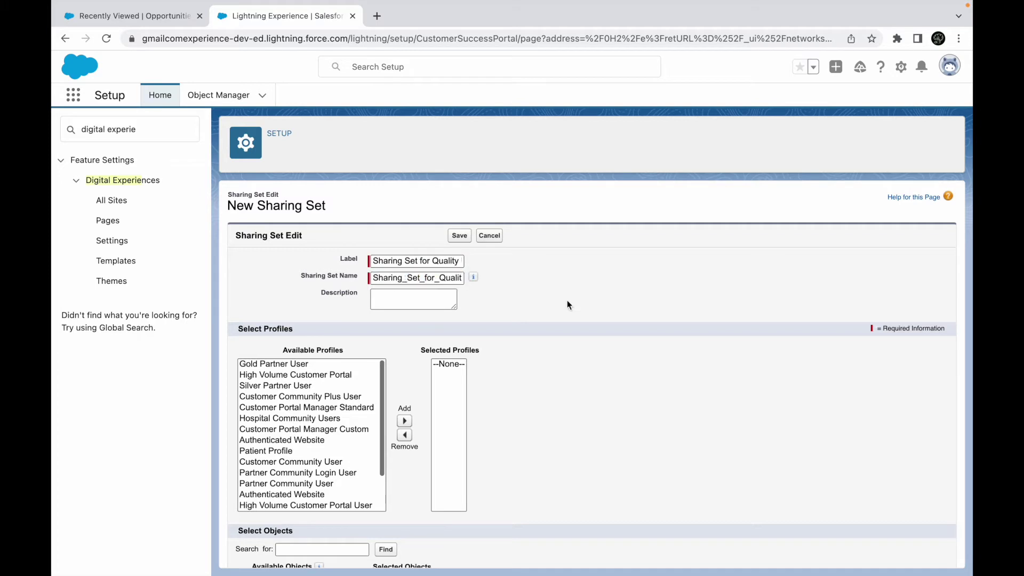
{"action": "left_click", "coordinate": [444, 261]}
{"action": "double_click", "coordinate": [444, 261]}
{"action": "left_click", "coordinate": [504, 292]}
{"action": "left_click", "coordinate": [421, 276]}
Add a description saying the set gives Quality users the right access to their records.
{"action": "left_click_drag", "start_coordinate": [454, 308], "coordinate": [571, 322]}
{"action": "left_click", "coordinate": [530, 304]}
{"action": "type", "text": "This sha"}
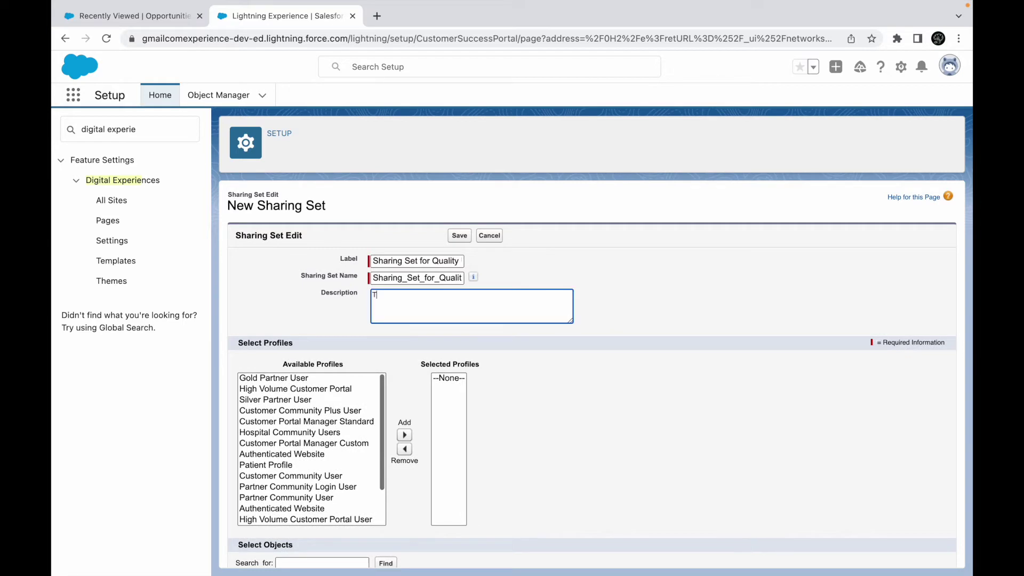
{"action": "type", "text": "set ensures Quality users have"}
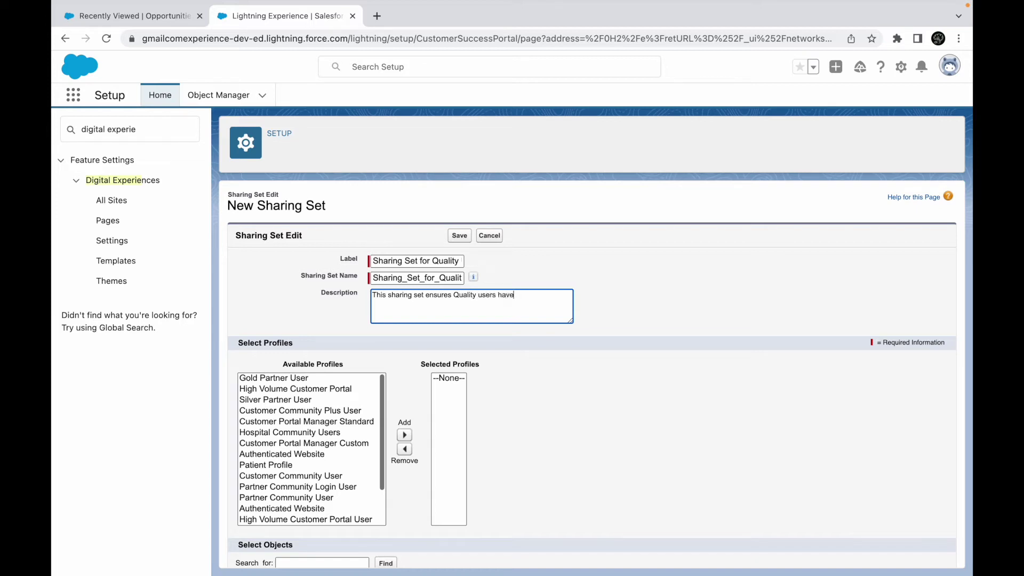
{"action": "type", "text": " the right kind of access to records owned"}
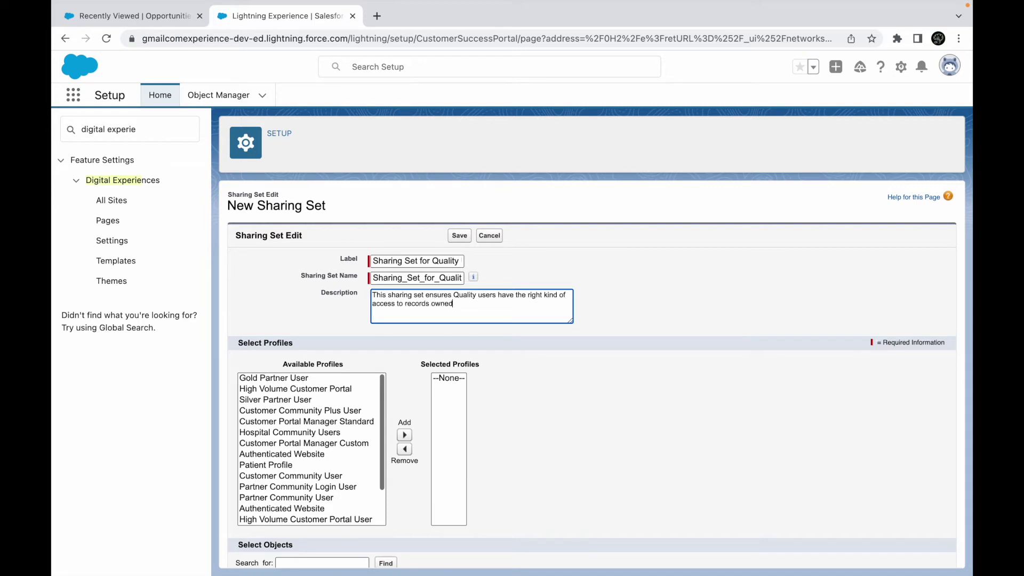
{"action": "type", "text": " by their parent account."}
{"action": "left_click", "coordinate": [548, 410]}
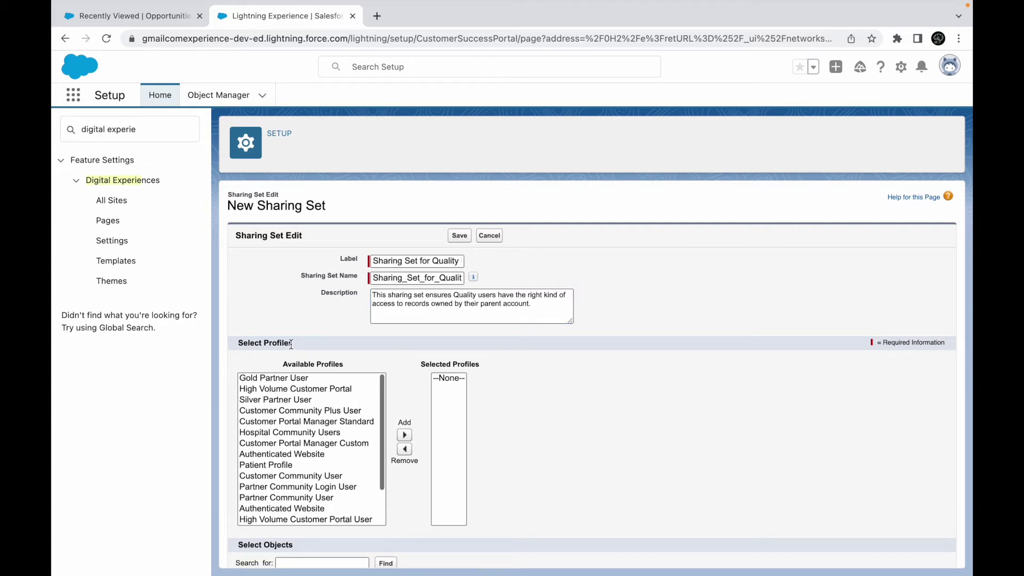
Add the Hospital Community Users profile to the selected profiles.
{"action": "left_click", "coordinate": [302, 410]}
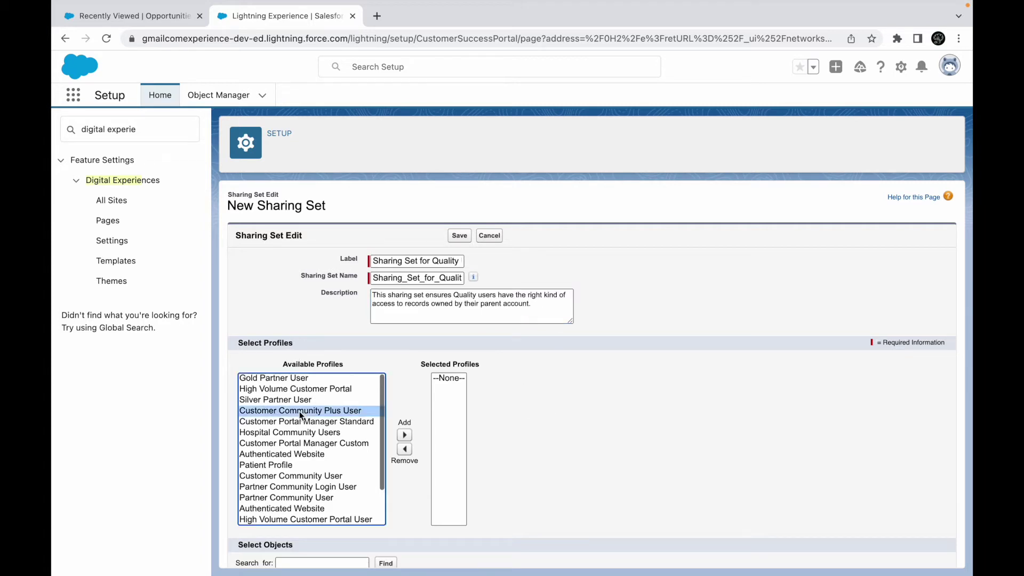
{"action": "scroll", "coordinate": [299, 451], "scroll_direction": "down", "scroll_amount": 2}
{"action": "left_click", "coordinate": [297, 392]}
{"action": "scroll", "coordinate": [358, 418], "scroll_direction": "up", "scroll_amount": 2}
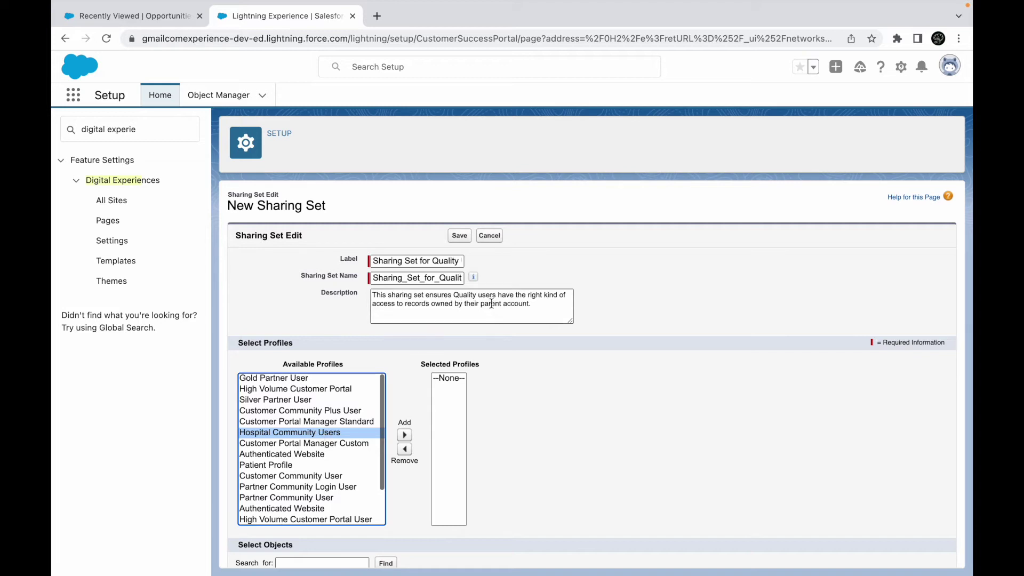
{"action": "double_click", "coordinate": [442, 308]}
{"action": "scroll", "coordinate": [409, 412], "scroll_direction": "down", "scroll_amount": 2}
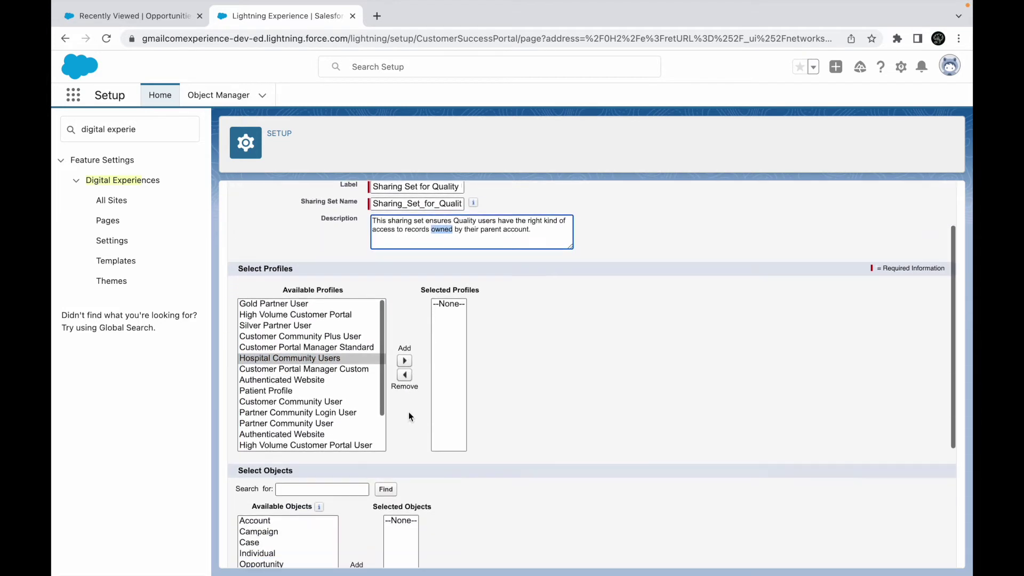
{"action": "left_click", "coordinate": [334, 342]}
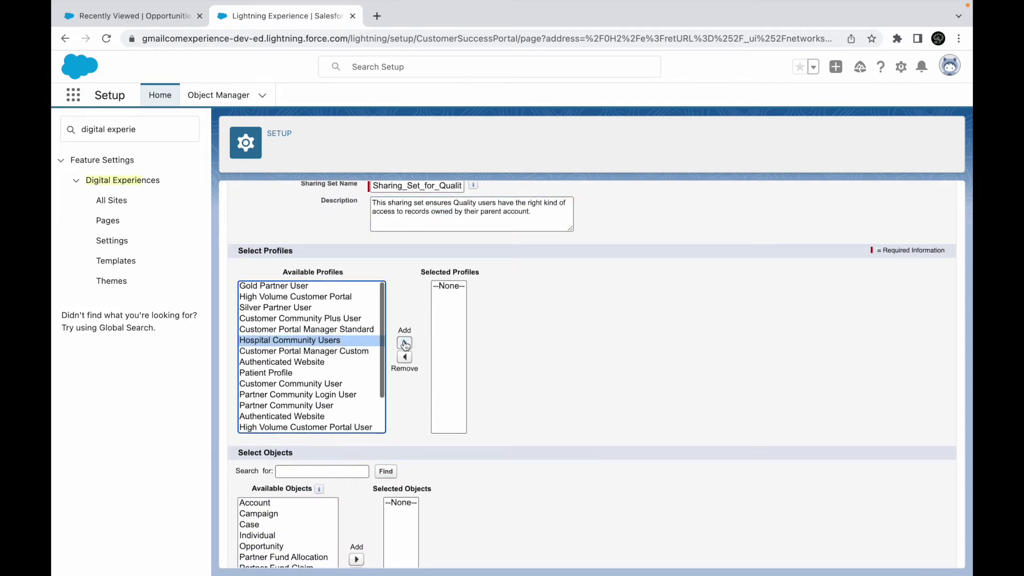
{"action": "left_click", "coordinate": [404, 344]}
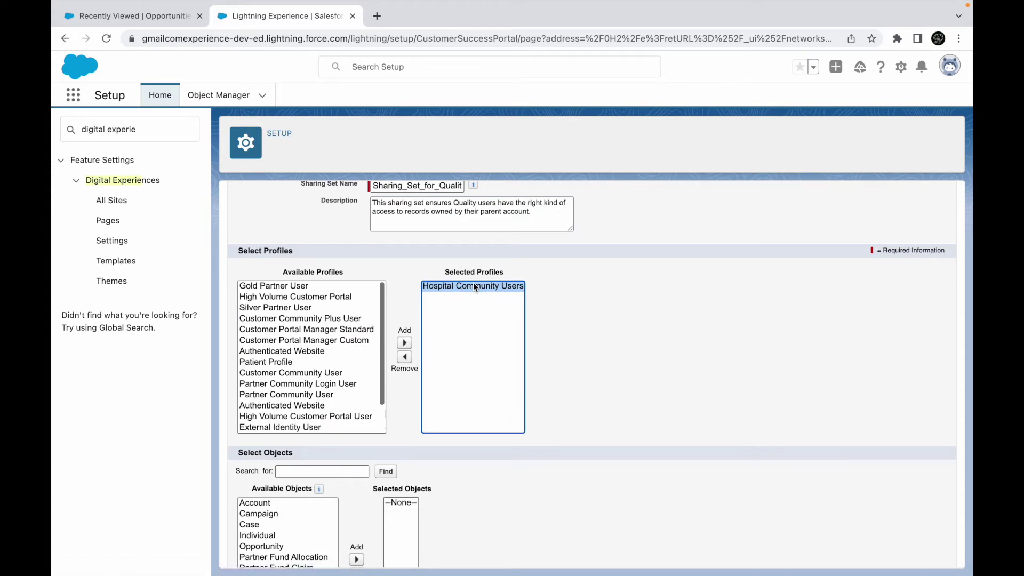
{"action": "scroll", "coordinate": [299, 368], "scroll_direction": "down", "scroll_amount": 2}
{"action": "scroll", "coordinate": [299, 368], "scroll_direction": "up", "scroll_amount": 2}
{"action": "scroll", "coordinate": [387, 432], "scroll_direction": "down", "scroll_amount": 2}
{"action": "scroll", "coordinate": [408, 461], "scroll_direction": "down", "scroll_amount": 3}
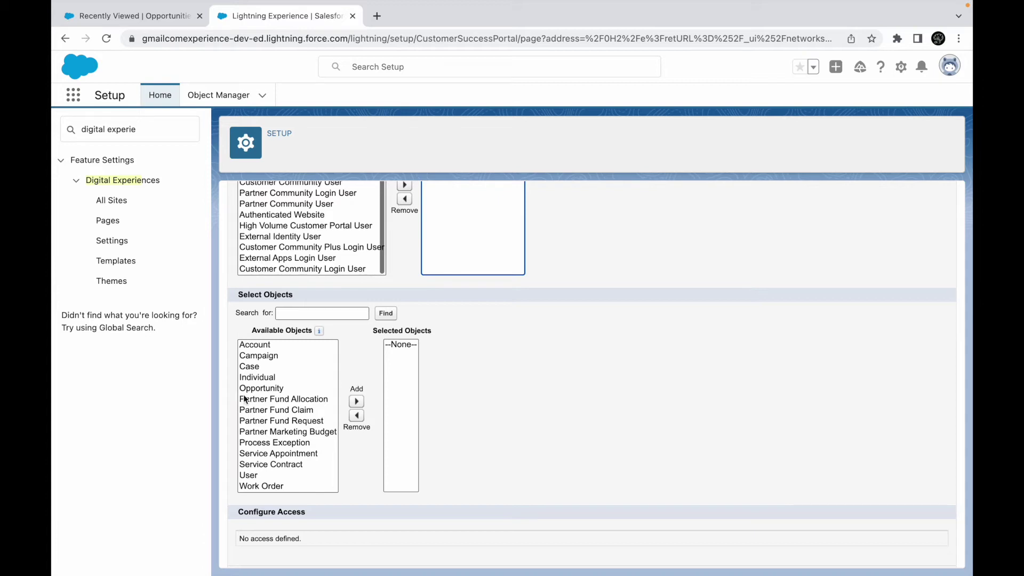
Add Account to the selected objects and open its access mapping setup.
{"action": "left_click", "coordinate": [267, 347]}
{"action": "left_click", "coordinate": [356, 401]}
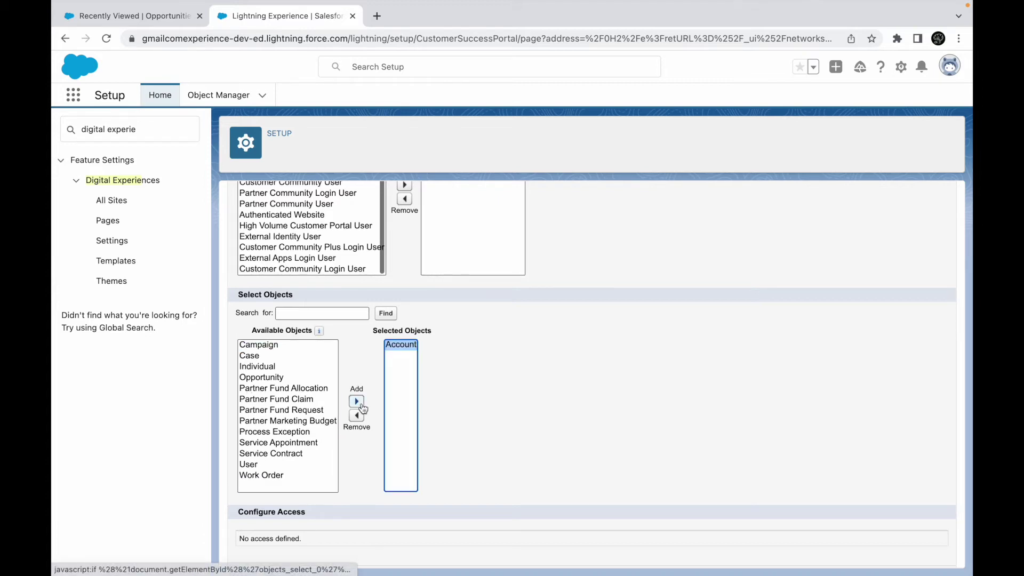
{"action": "scroll", "coordinate": [492, 425], "scroll_direction": "up", "scroll_amount": 5}
{"action": "scroll", "coordinate": [576, 414], "scroll_direction": "down", "scroll_amount": 1}
{"action": "scroll", "coordinate": [572, 410], "scroll_direction": "down", "scroll_amount": 5}
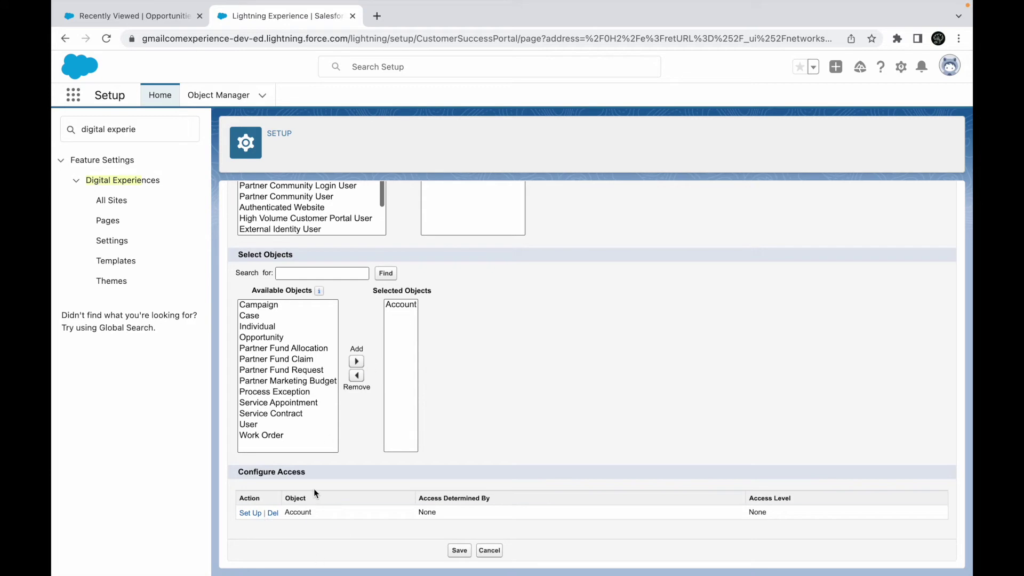
{"action": "left_click", "coordinate": [249, 514]}
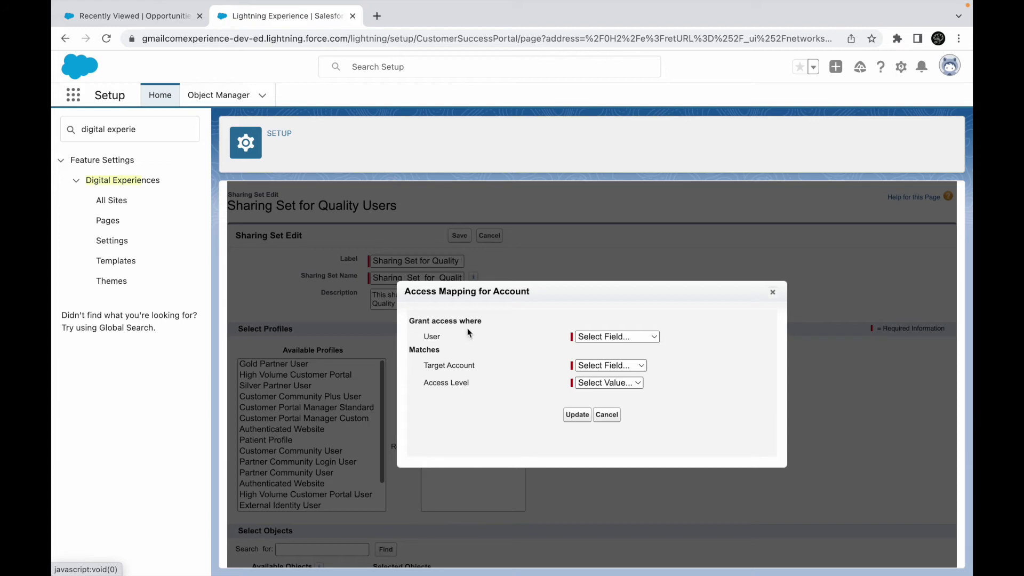
Review the Account mapping's user and target choices and set access level to Read/Write.
{"action": "double_click", "coordinate": [445, 322]}
{"action": "left_click", "coordinate": [433, 336]}
{"action": "left_click", "coordinate": [602, 337]}
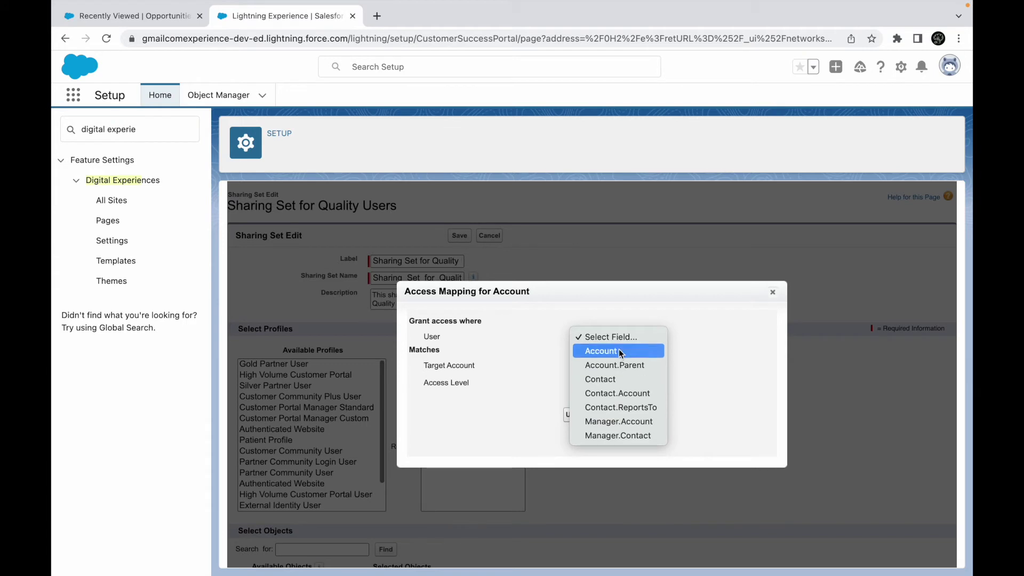
{"action": "left_click", "coordinate": [737, 347]}
{"action": "left_click_drag", "start_coordinate": [440, 363], "coordinate": [463, 353]}
{"action": "left_click", "coordinate": [462, 353]}
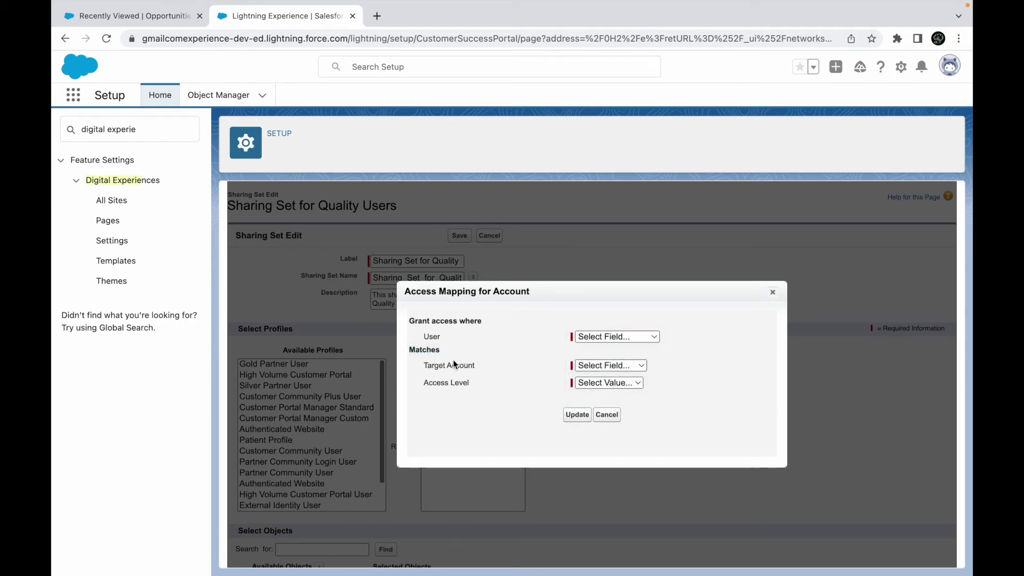
{"action": "left_click", "coordinate": [593, 367]}
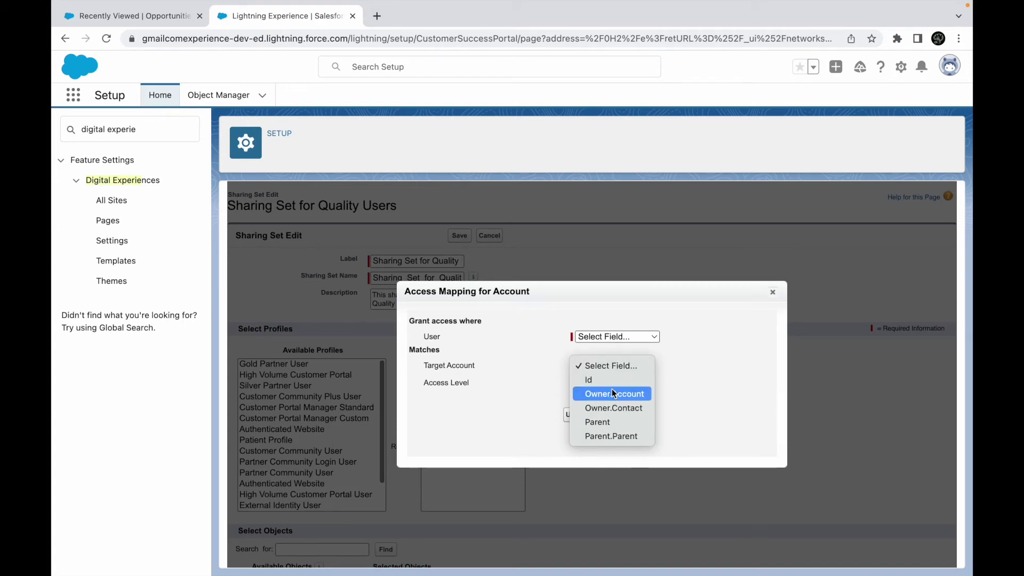
{"action": "left_click", "coordinate": [462, 439]}
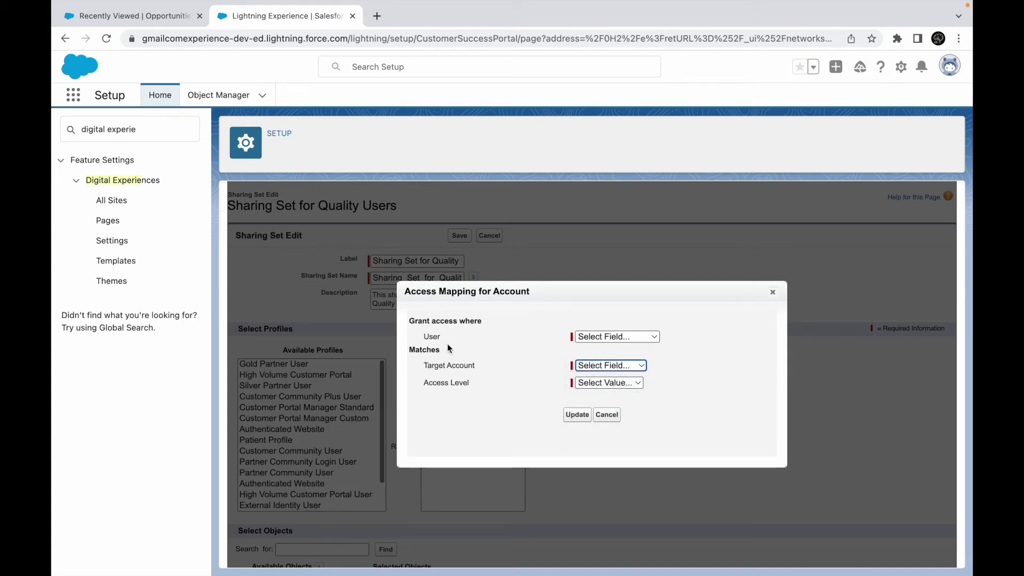
{"action": "left_click", "coordinate": [590, 384]}
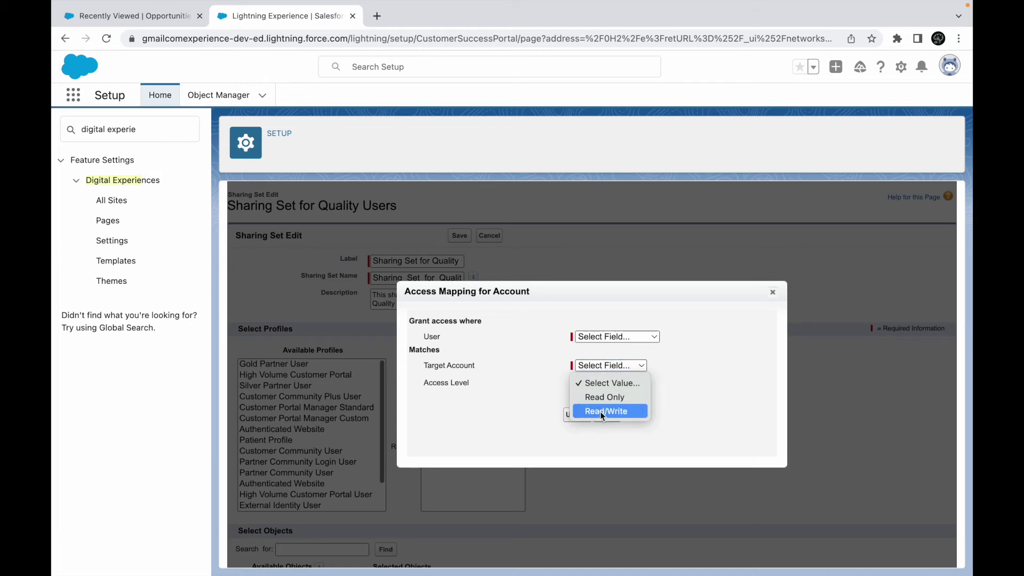
{"action": "left_click", "coordinate": [579, 331]}
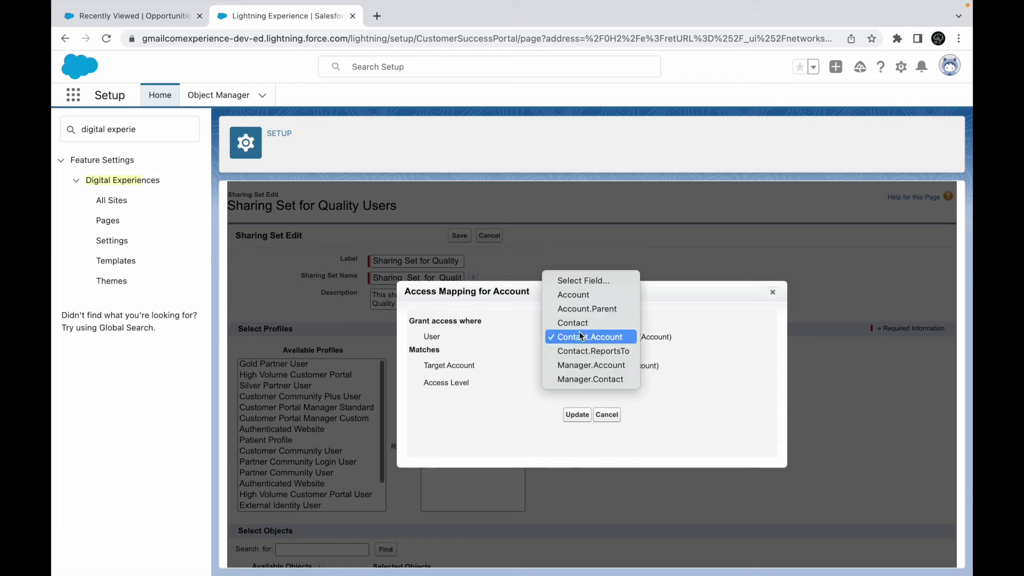
Keep Contact.Account as the user field and match target accounts on Id.
{"action": "left_click", "coordinate": [580, 331]}
{"action": "left_click", "coordinate": [438, 340]}
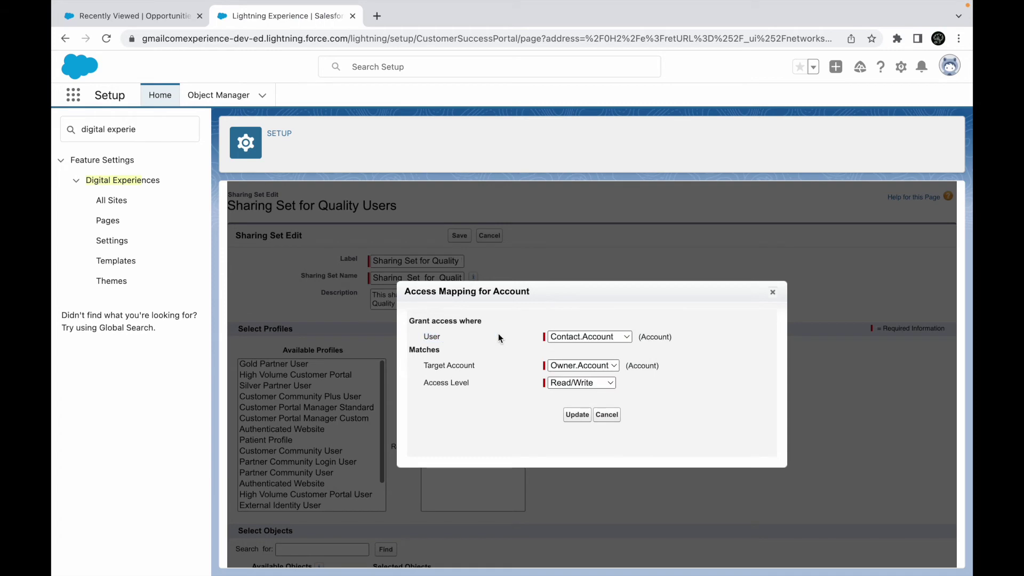
{"action": "left_click", "coordinate": [578, 338]}
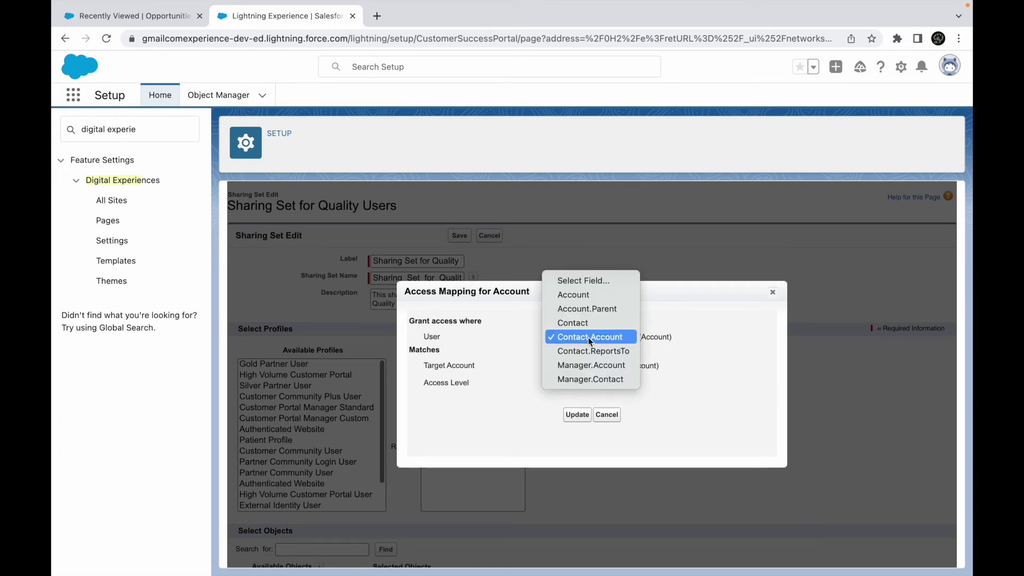
{"action": "left_click", "coordinate": [600, 339]}
{"action": "left_click", "coordinate": [431, 354]}
{"action": "left_click", "coordinate": [474, 364]}
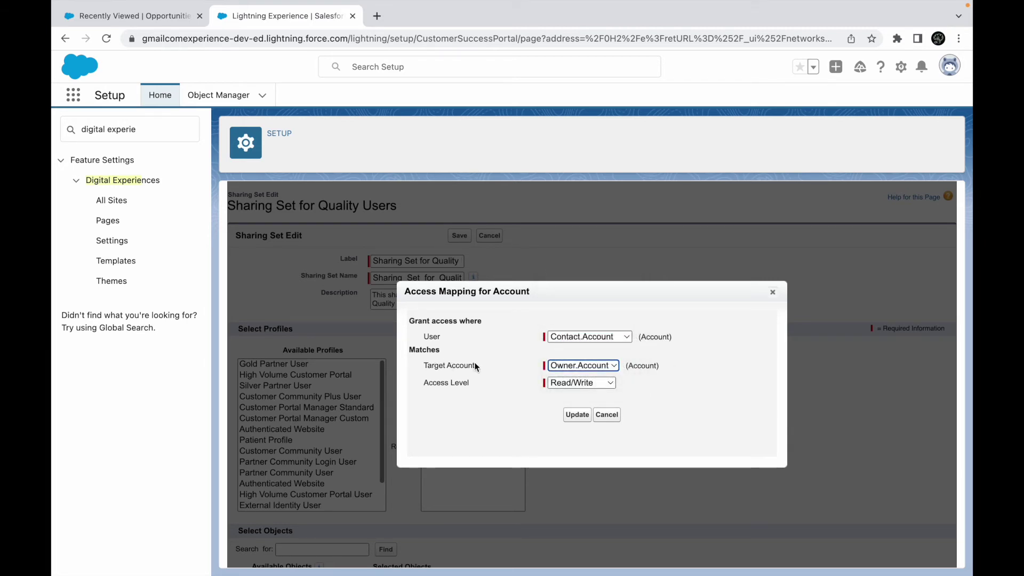
{"action": "left_click", "coordinate": [576, 365]}
{"action": "left_click", "coordinate": [573, 350]}
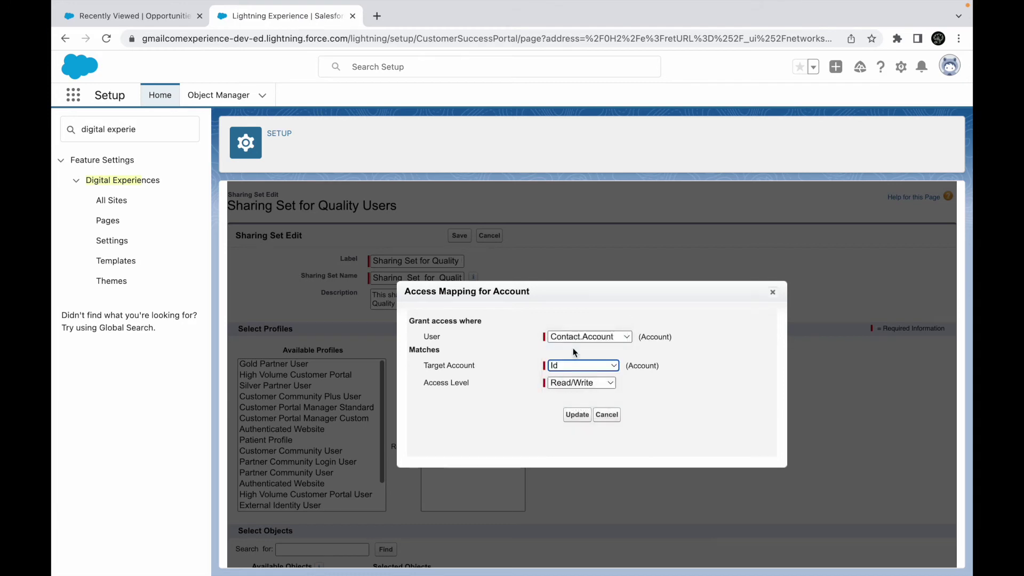
{"action": "left_click", "coordinate": [506, 361]}
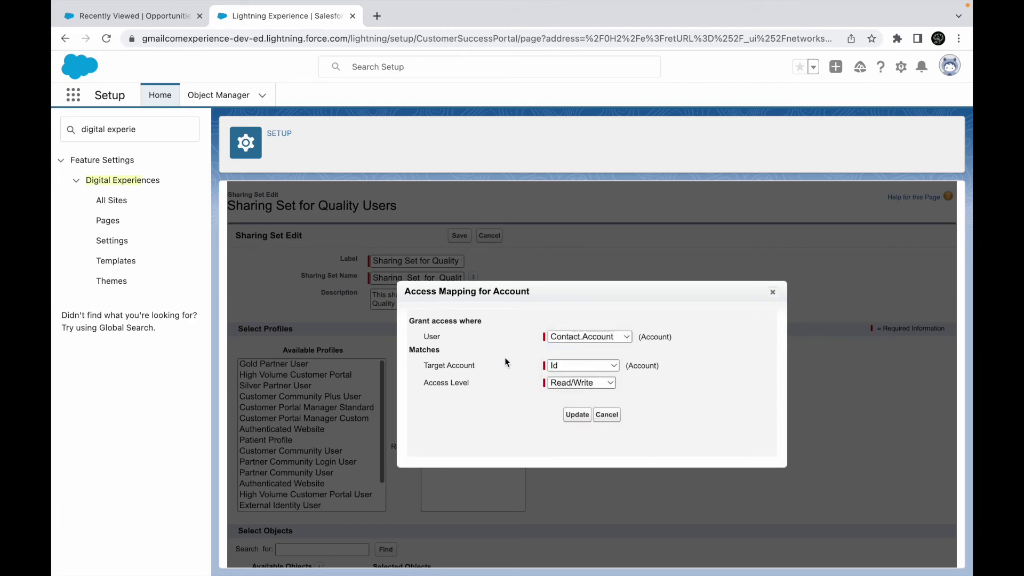
Switch the target account match to Owner.Contact, then Owner.Account, and close the mapping.
{"action": "left_click", "coordinate": [563, 367]}
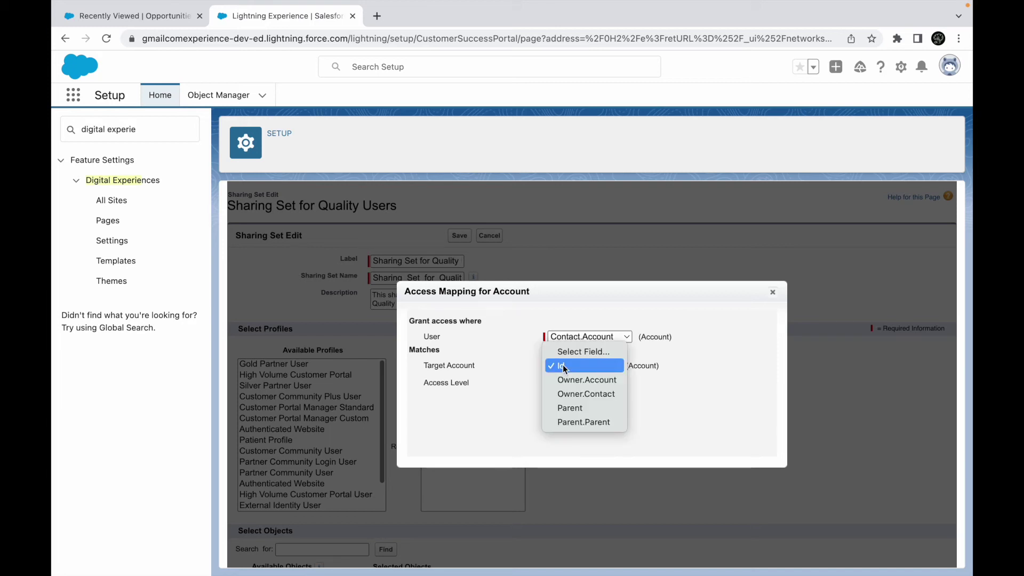
{"action": "left_click", "coordinate": [568, 396]}
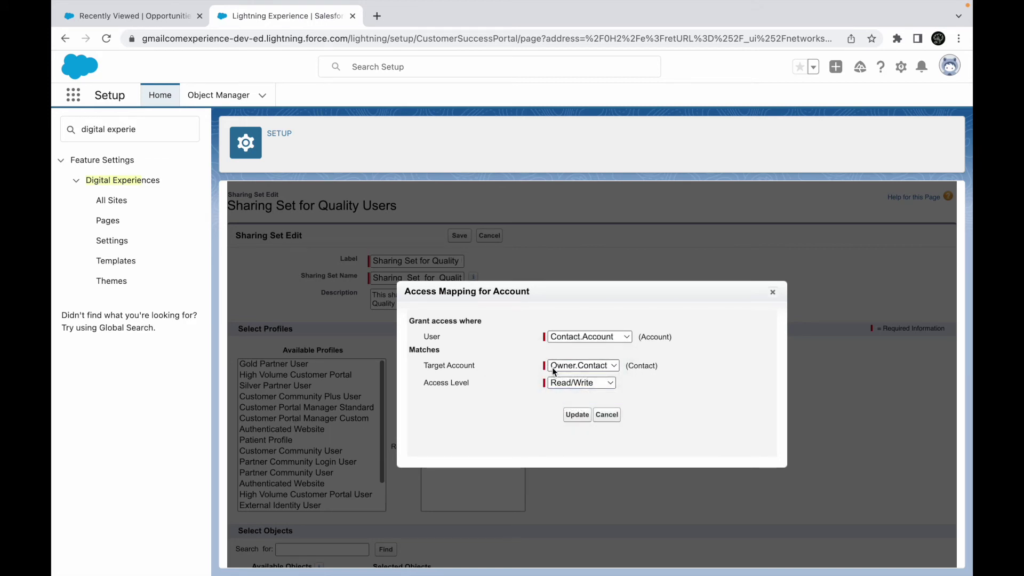
{"action": "left_click", "coordinate": [600, 366]}
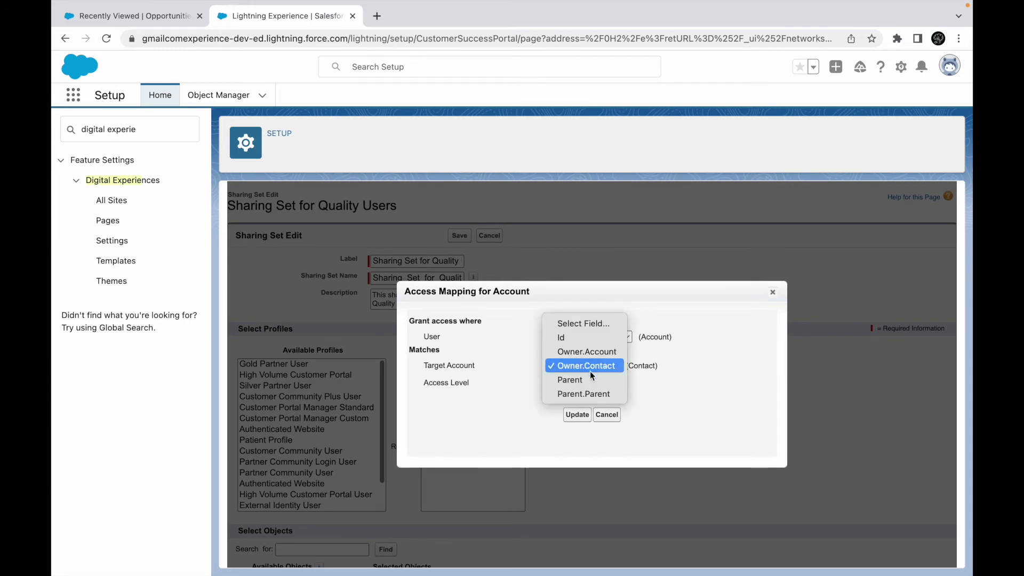
{"action": "left_click", "coordinate": [580, 354]}
{"action": "left_click", "coordinate": [709, 367]}
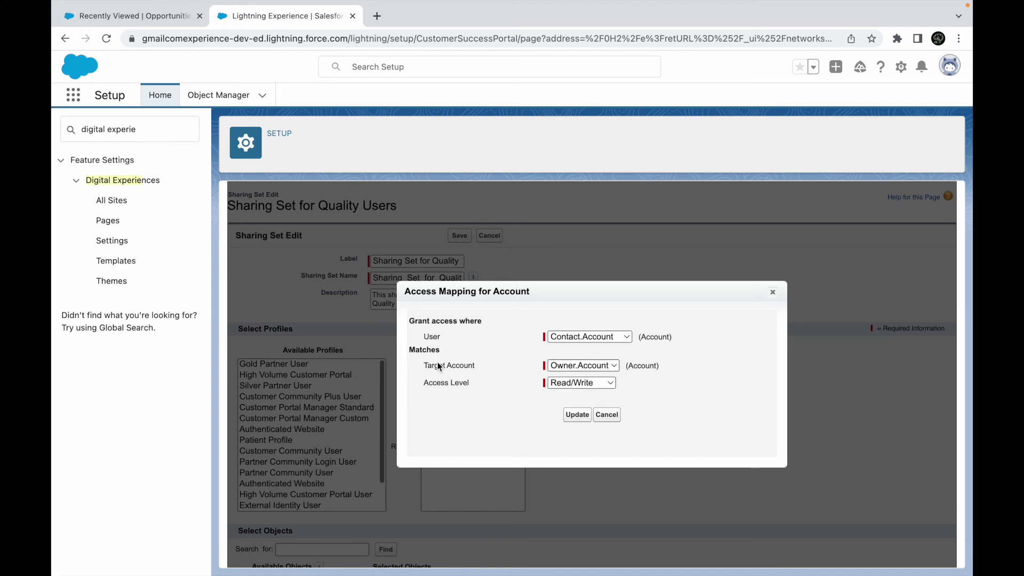
{"action": "left_click", "coordinate": [608, 415]}
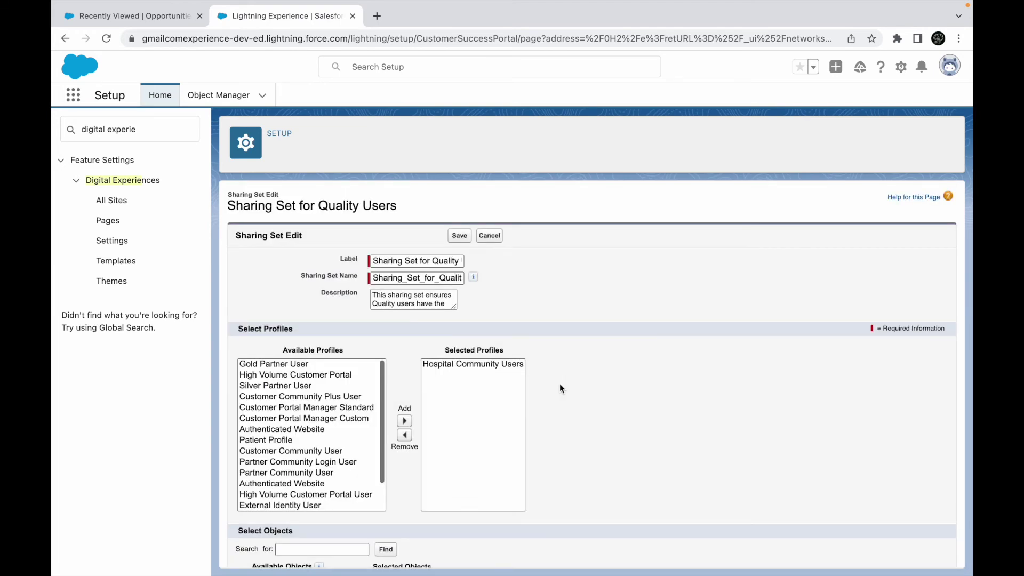
Add Case to the selected objects and open its access mapping.
{"action": "scroll", "coordinate": [433, 378], "scroll_direction": "down", "scroll_amount": 5}
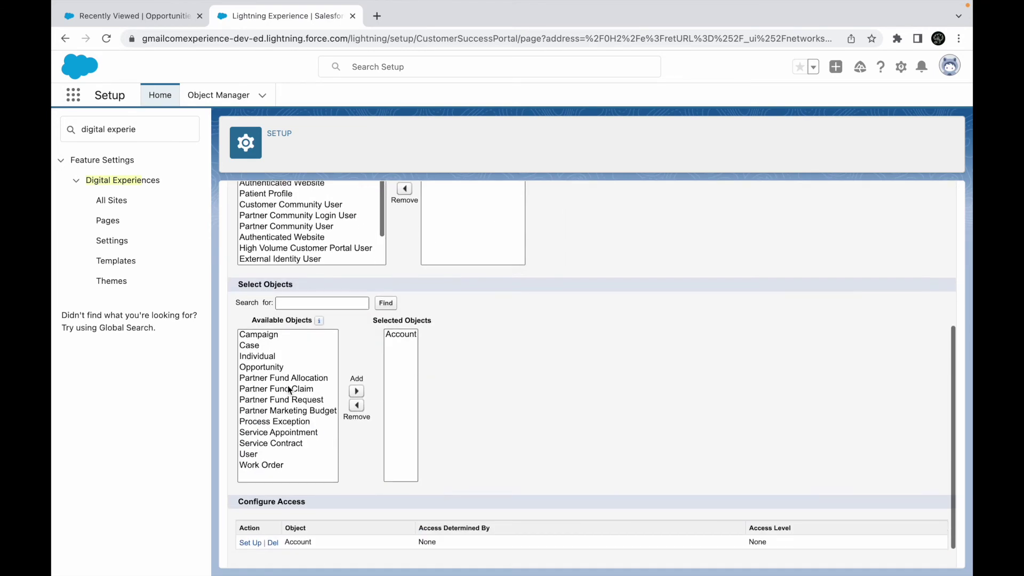
{"action": "left_click", "coordinate": [250, 345]}
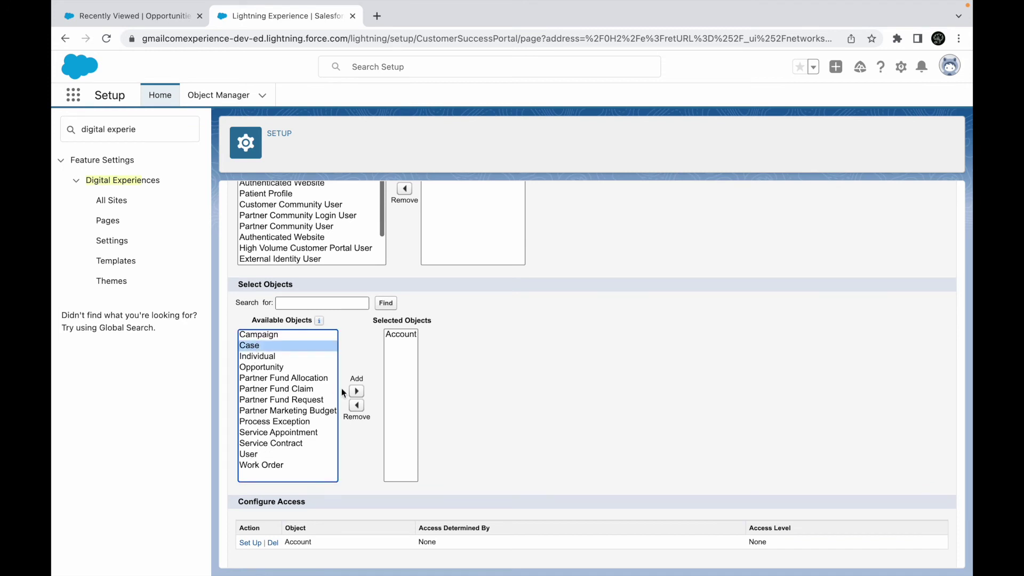
{"action": "left_click", "coordinate": [356, 391]}
{"action": "scroll", "coordinate": [523, 398], "scroll_direction": "down", "scroll_amount": 5}
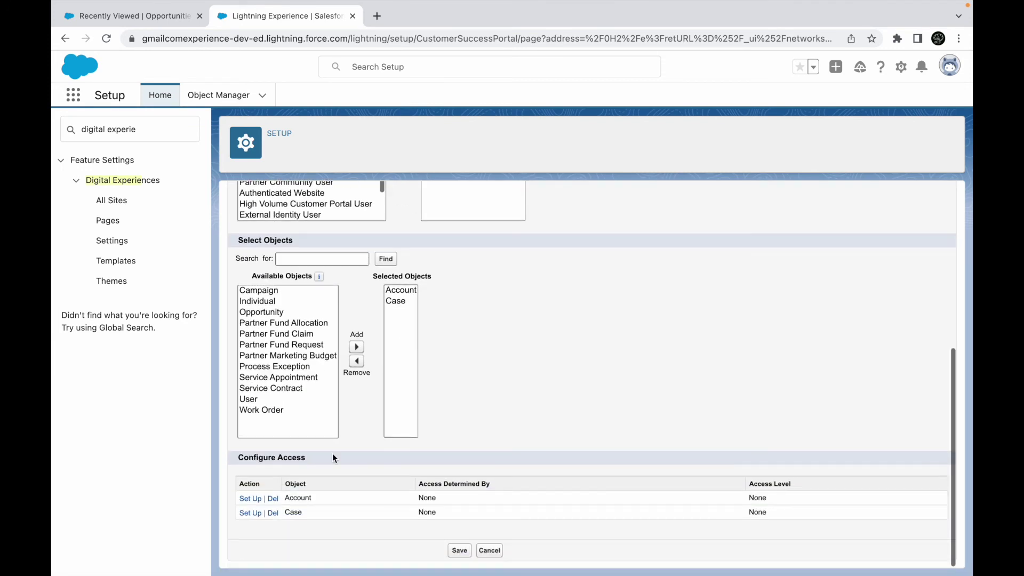
{"action": "left_click", "coordinate": [246, 516]}
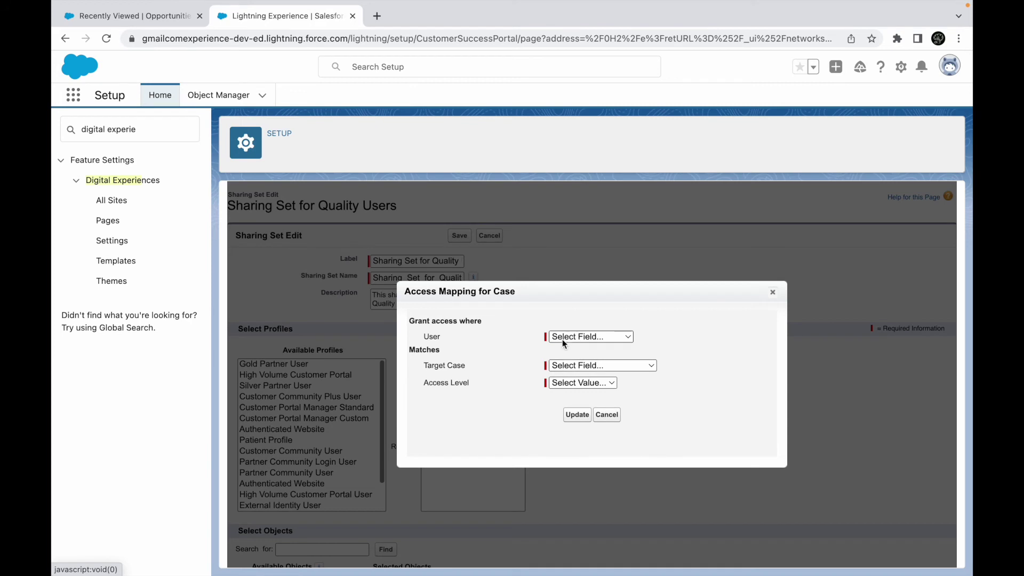
Map Case access: user Contact, target cases on Owner.Contact, Read/Write.
{"action": "left_click", "coordinate": [582, 338]}
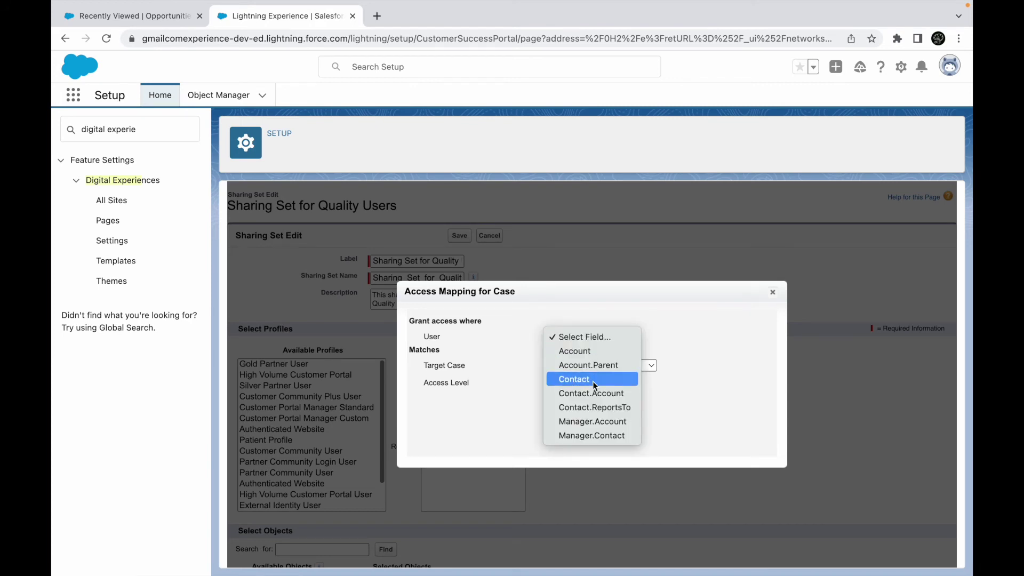
{"action": "left_click", "coordinate": [572, 378]}
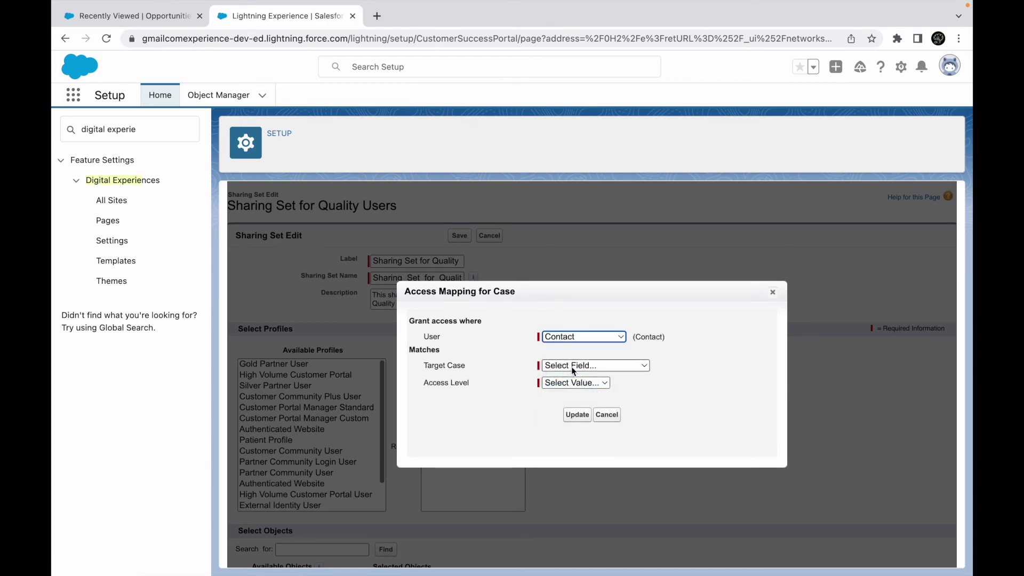
{"action": "left_click", "coordinate": [571, 367]}
{"action": "left_click", "coordinate": [585, 483]}
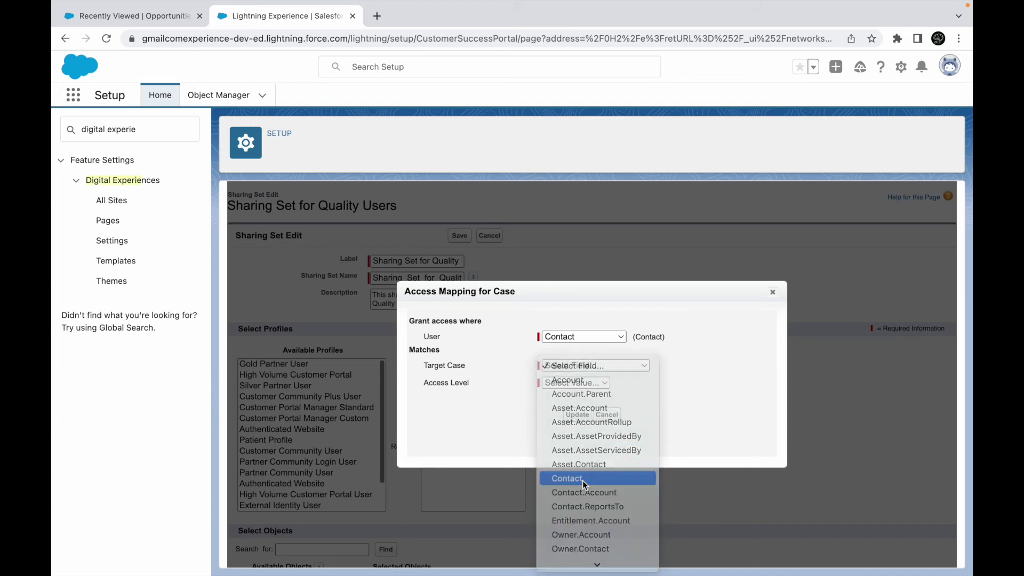
{"action": "left_click", "coordinate": [613, 369]}
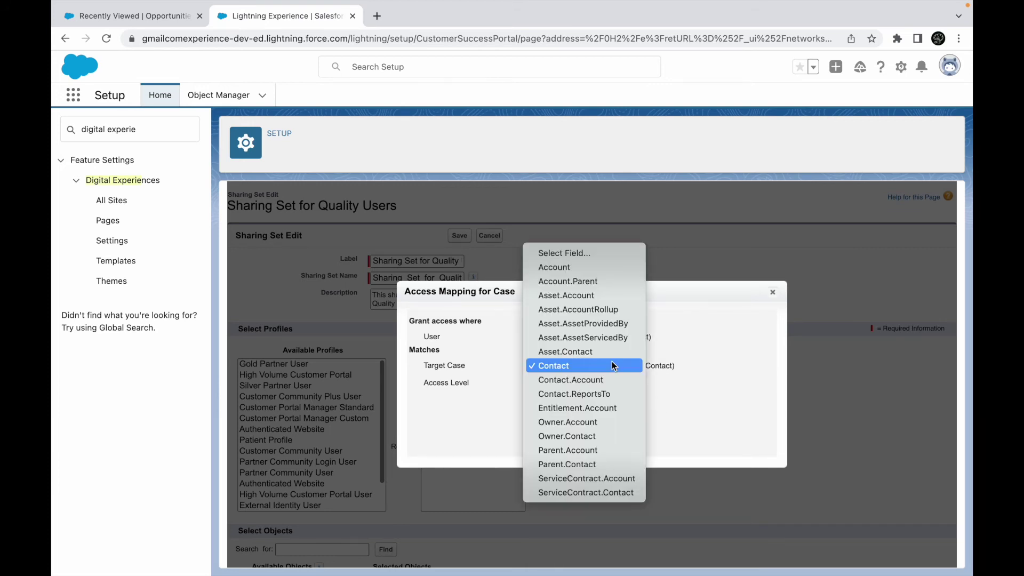
{"action": "left_click", "coordinate": [562, 440]}
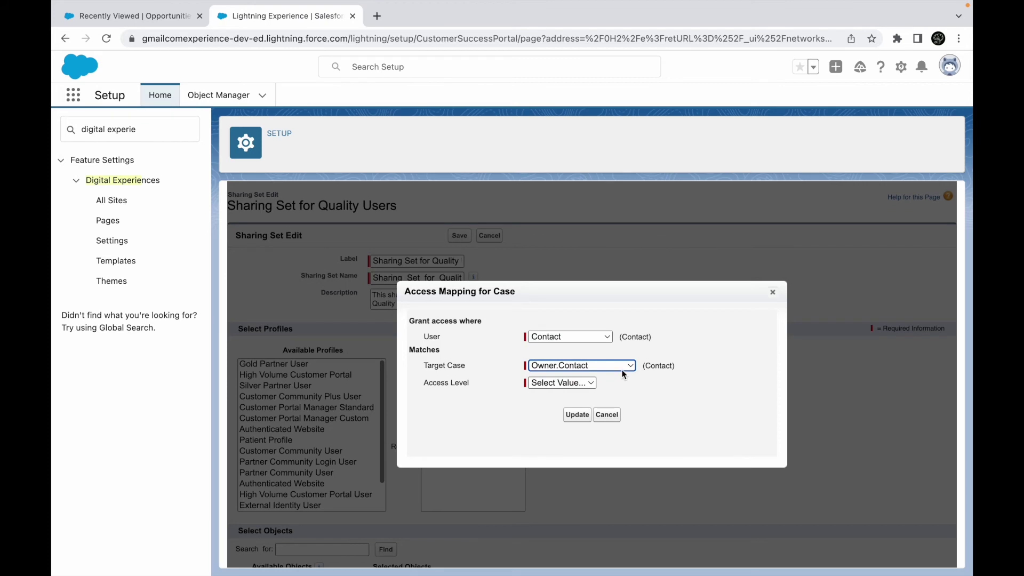
{"action": "left_click", "coordinate": [560, 383]}
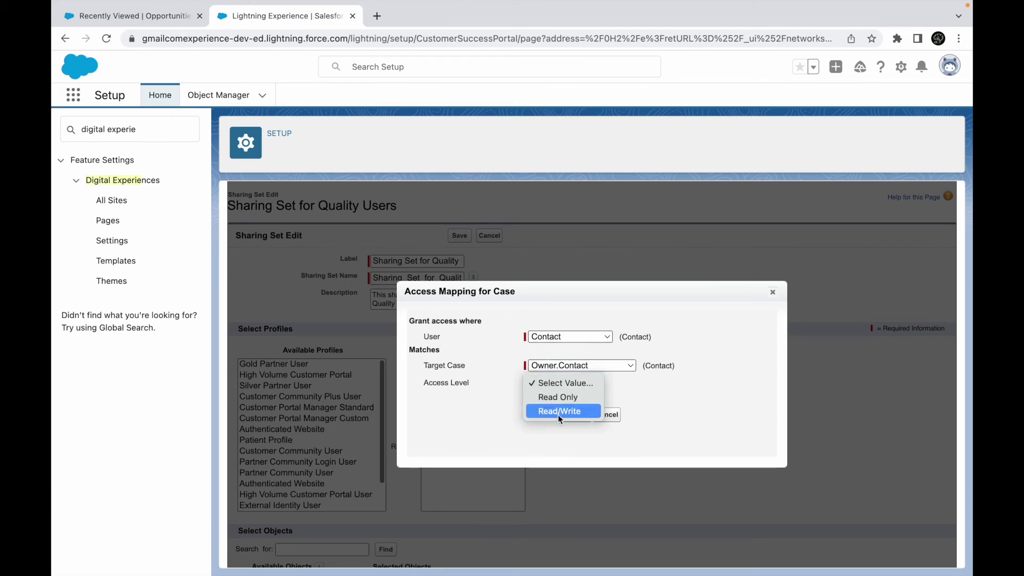
{"action": "left_click", "coordinate": [557, 412]}
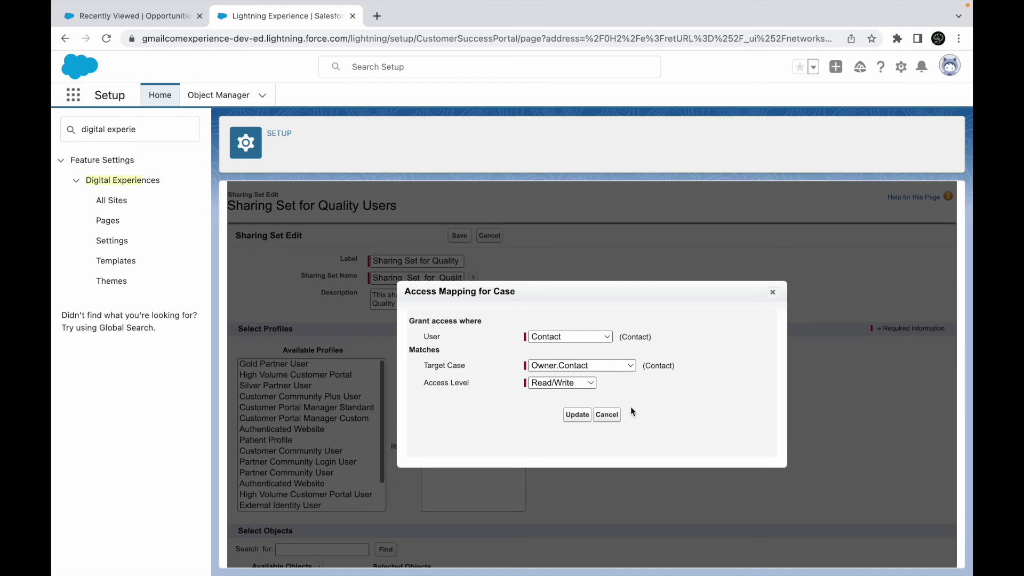
Keep Contact as user, switch target to Asset.Contact then Contact, and cancel the mapping.
{"action": "left_click", "coordinate": [574, 337]}
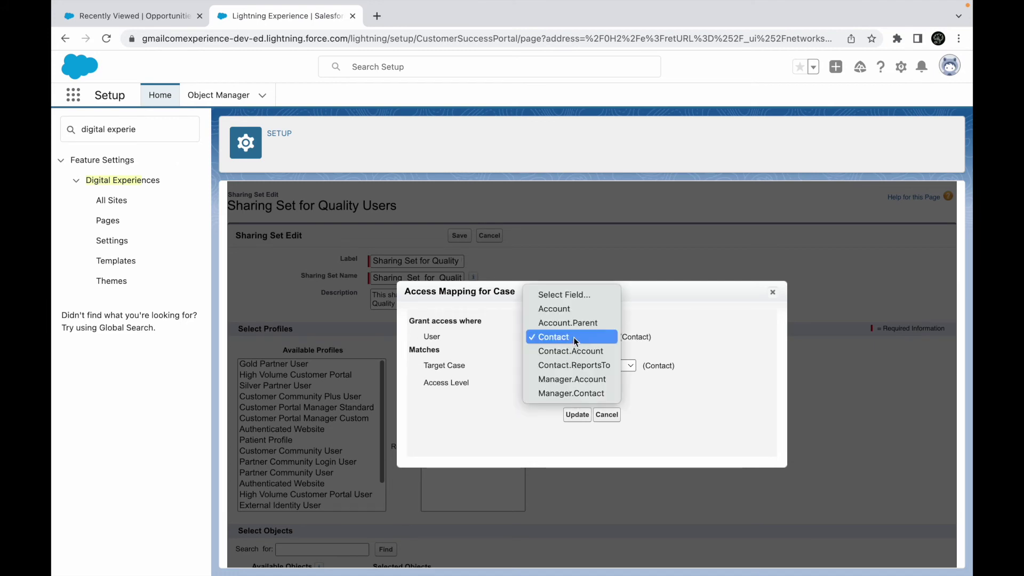
{"action": "left_click", "coordinate": [598, 335]}
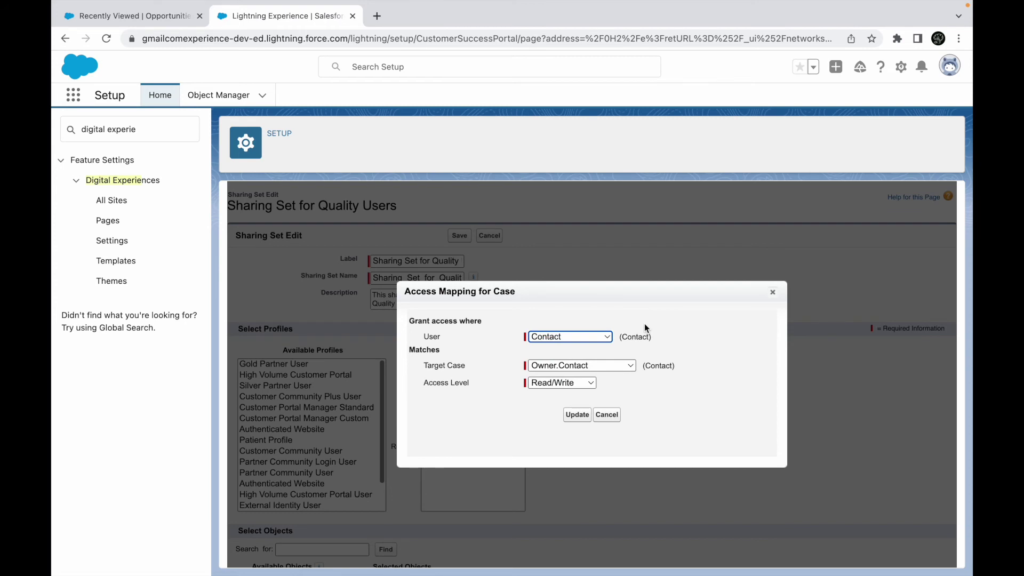
{"action": "left_click", "coordinate": [536, 340]}
{"action": "left_click", "coordinate": [538, 338]}
{"action": "left_click", "coordinate": [569, 368]}
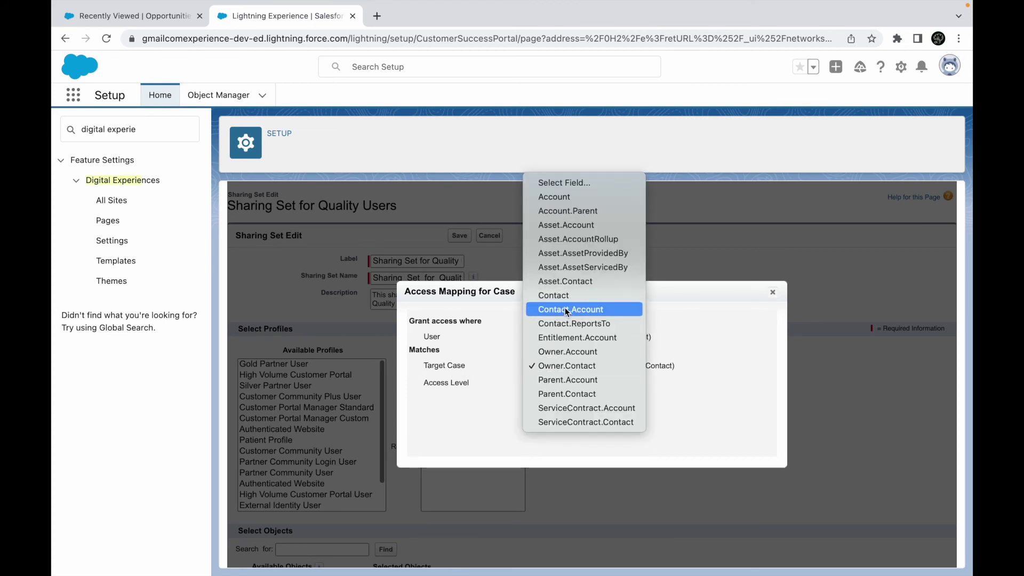
{"action": "left_click", "coordinate": [565, 281]}
{"action": "left_click", "coordinate": [551, 365]}
{"action": "left_click", "coordinate": [552, 379]}
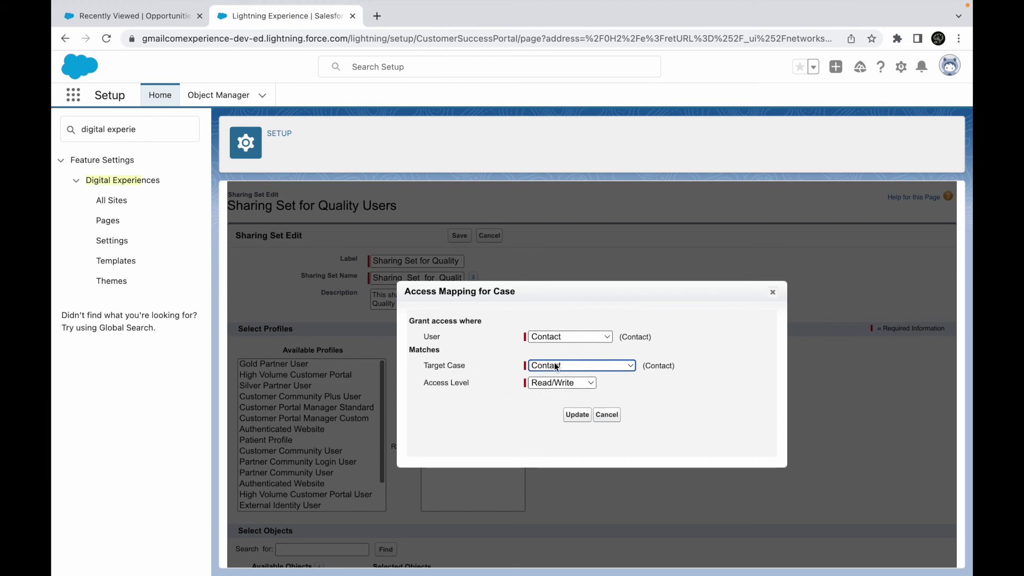
{"action": "left_click", "coordinate": [607, 416]}
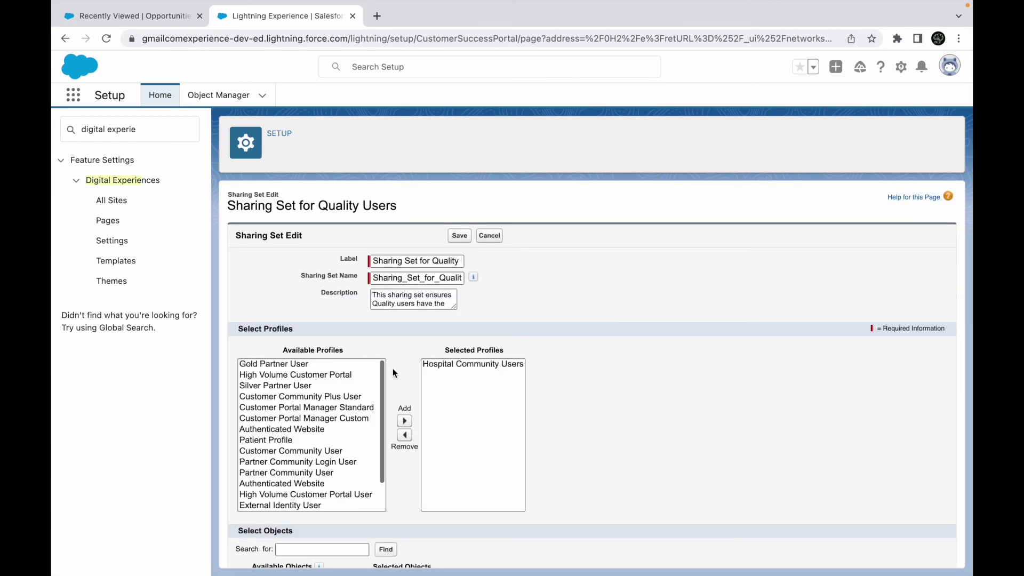
{"action": "scroll", "coordinate": [454, 413], "scroll_direction": "down", "scroll_amount": 3}
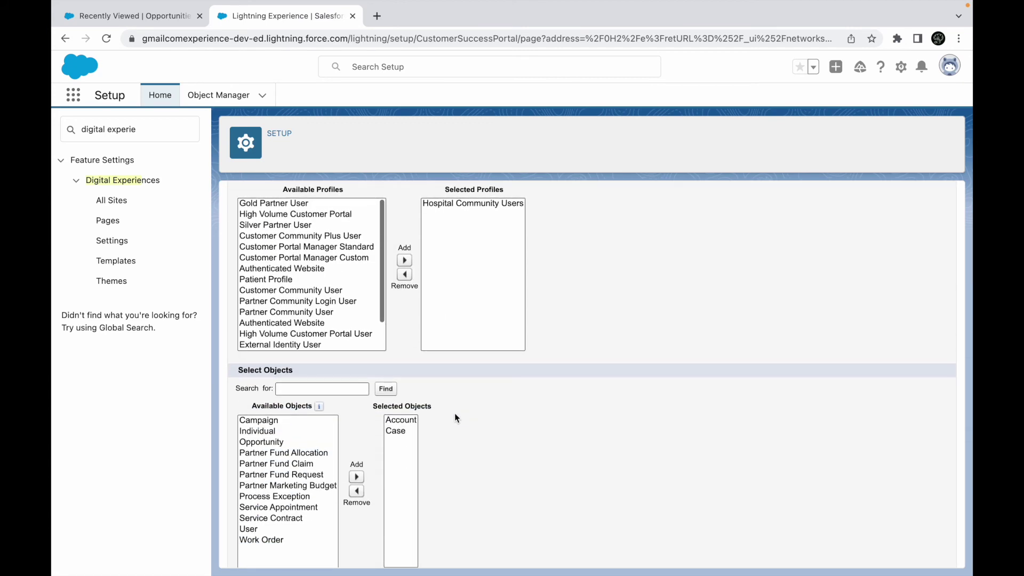
{"action": "scroll", "coordinate": [482, 389], "scroll_direction": "up", "scroll_amount": 2}
{"action": "left_click", "coordinate": [460, 295]}
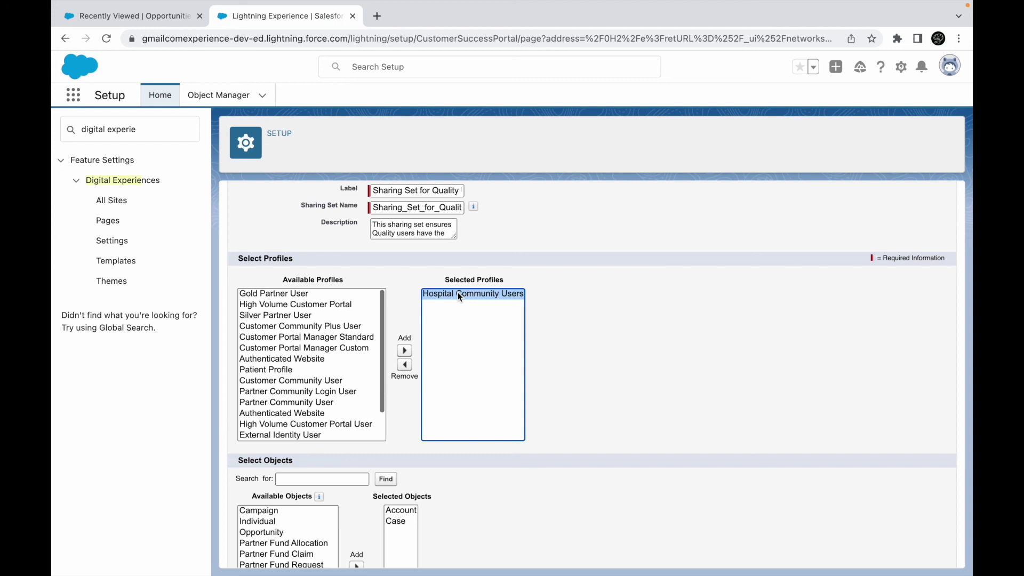
{"action": "scroll", "coordinate": [560, 377], "scroll_direction": "down", "scroll_amount": 3}
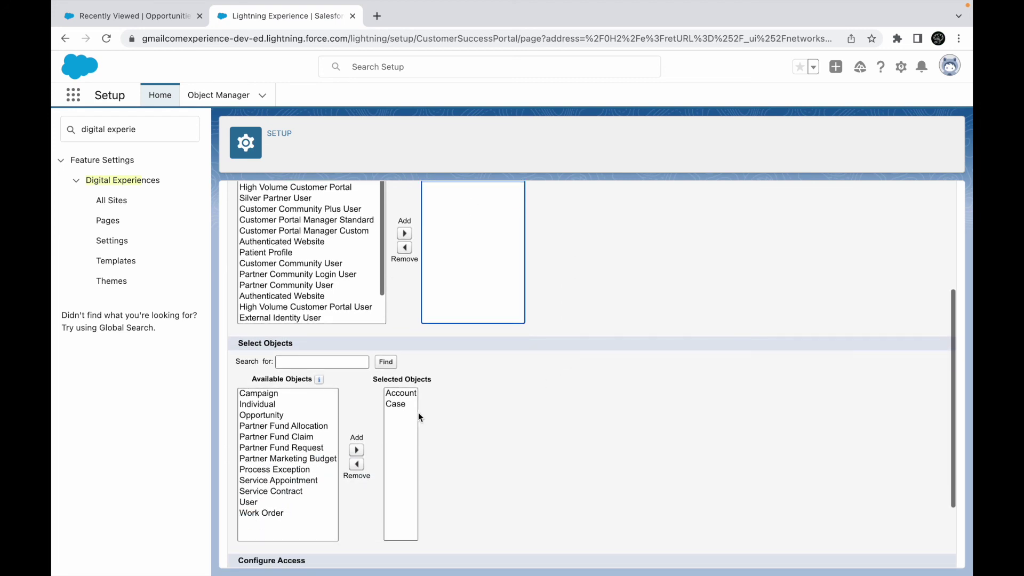
{"action": "left_click", "coordinate": [396, 357]}
{"action": "scroll", "coordinate": [466, 458], "scroll_direction": "down", "scroll_amount": 1}
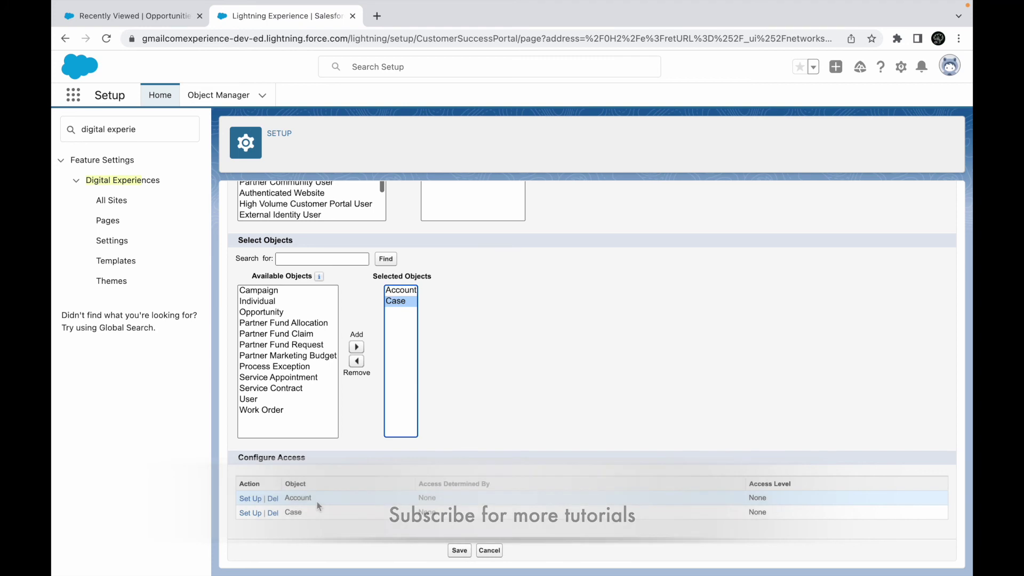
{"action": "left_click", "coordinate": [497, 450]}
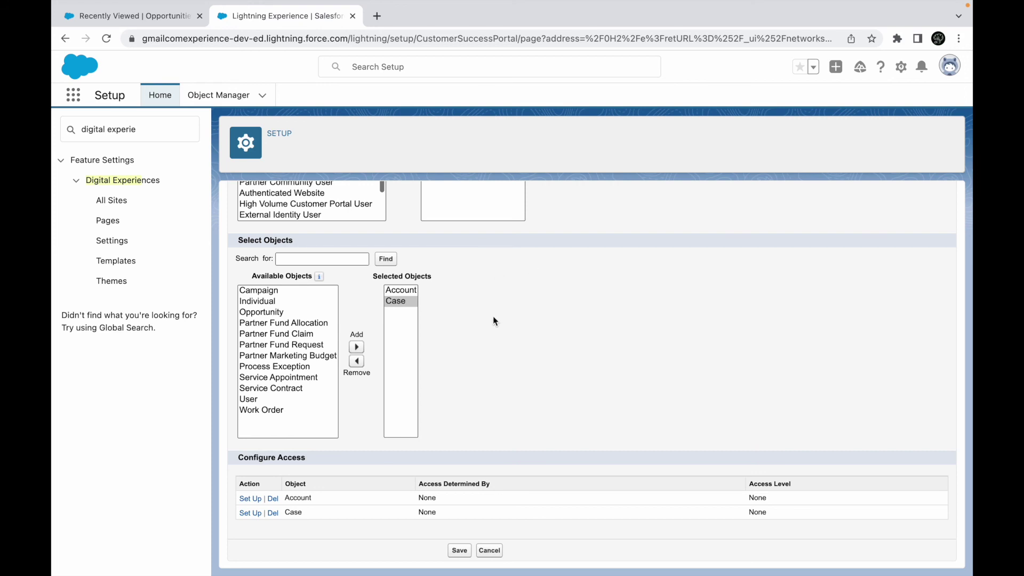
{"action": "scroll", "coordinate": [493, 316], "scroll_direction": "up", "scroll_amount": 5}
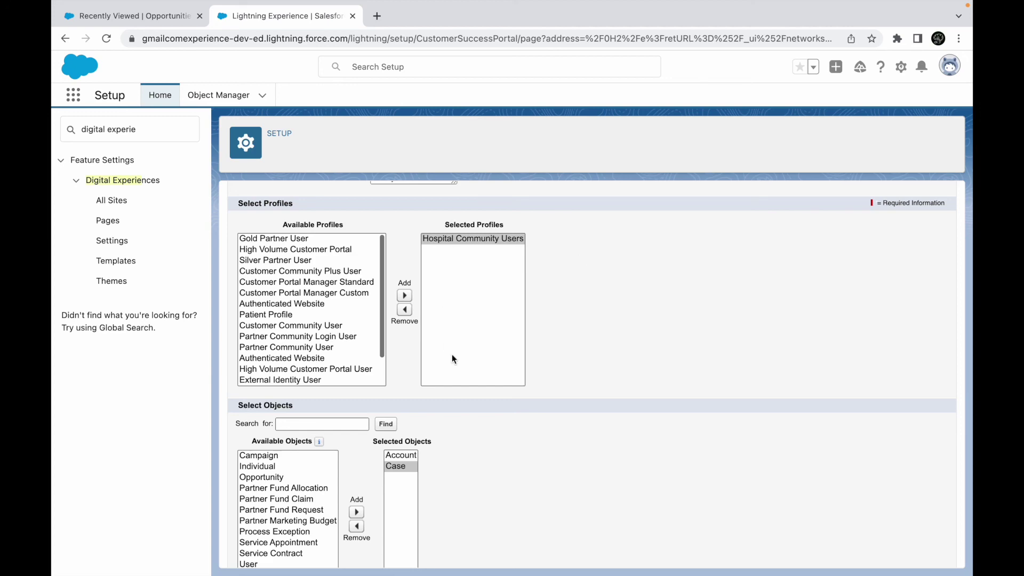
{"action": "mouse_move", "coordinate": [603, 3]}
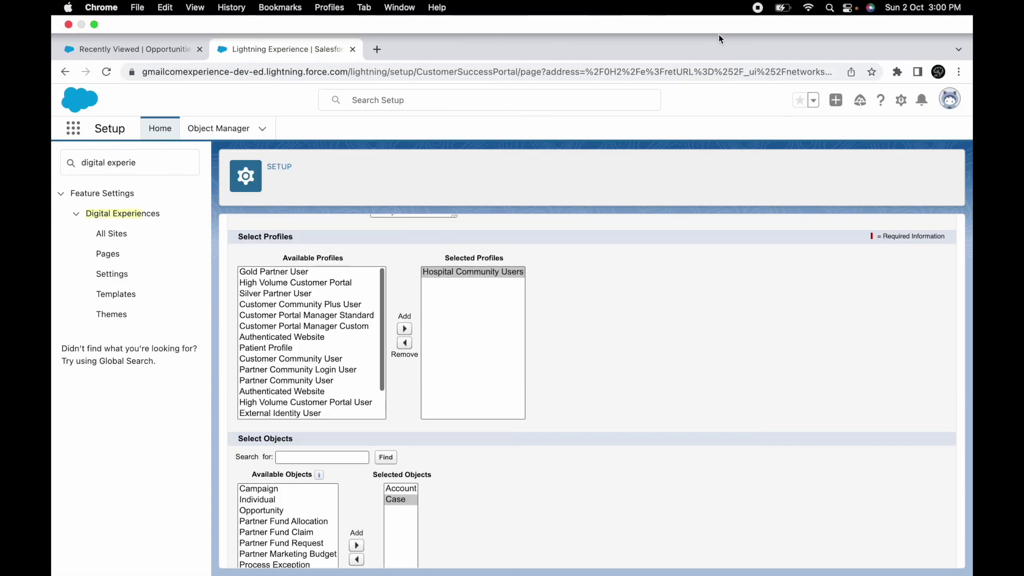